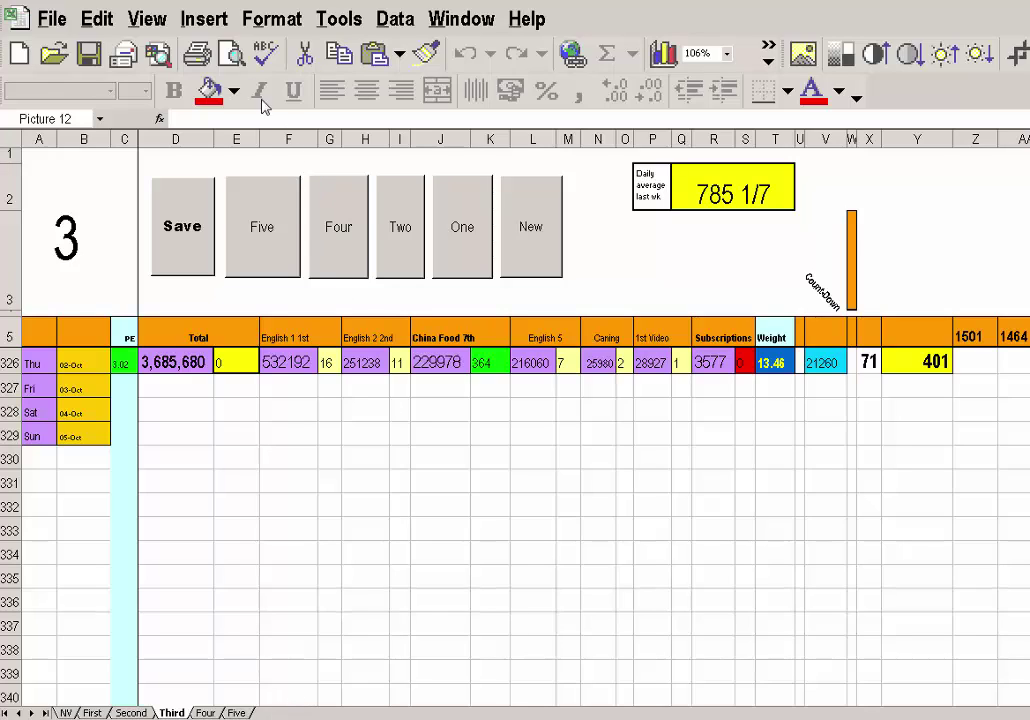
# Insert a new worksheet before the Third sheet and rename it FrontPage
pyautogui.click(206, 19)
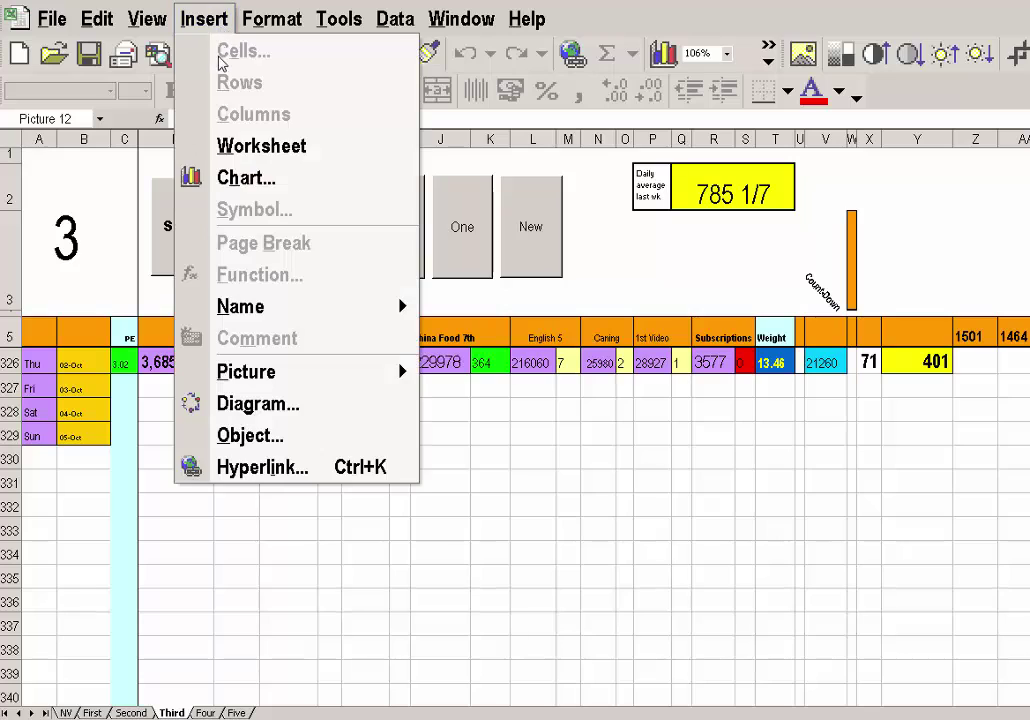
pyautogui.click(224, 148)
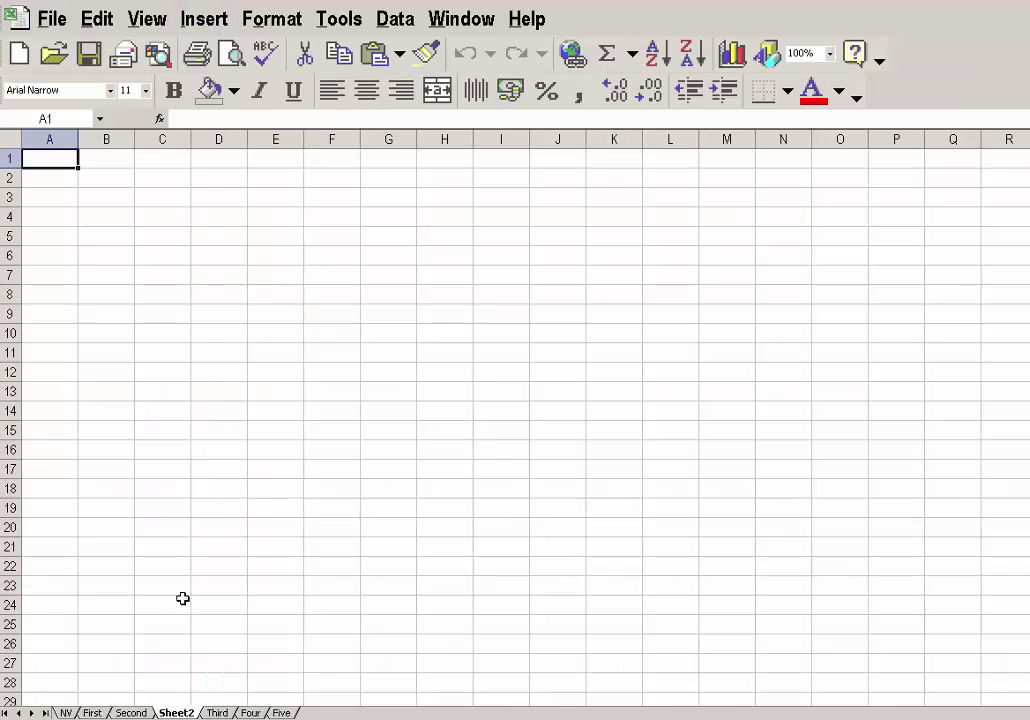
pyautogui.doubleClick(176, 713)
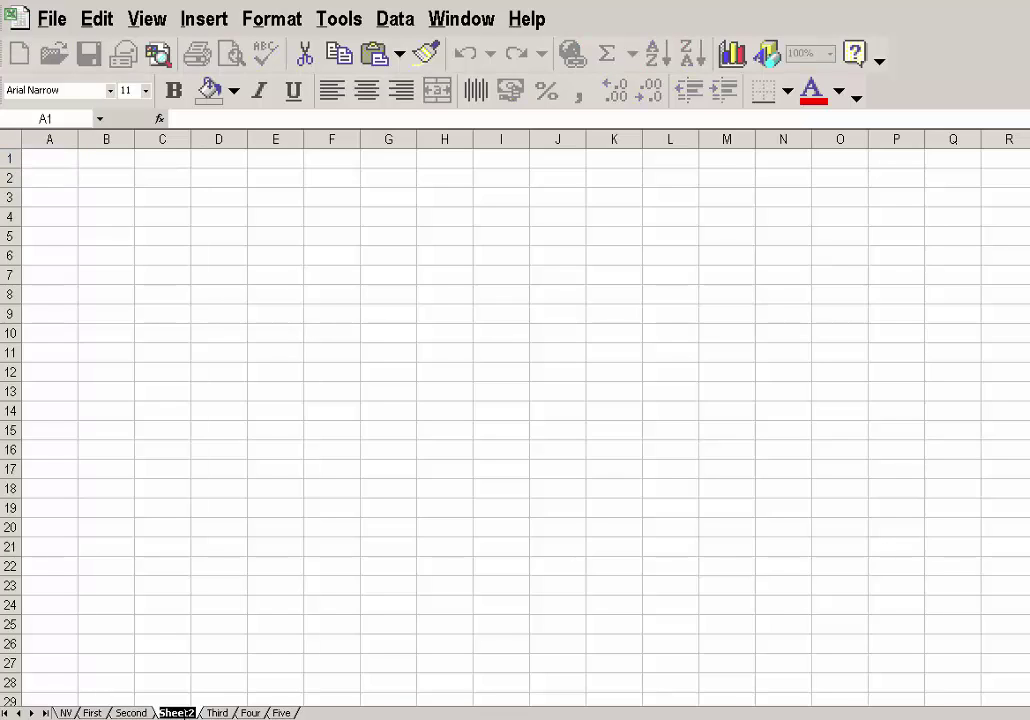
pyautogui.write('Front')
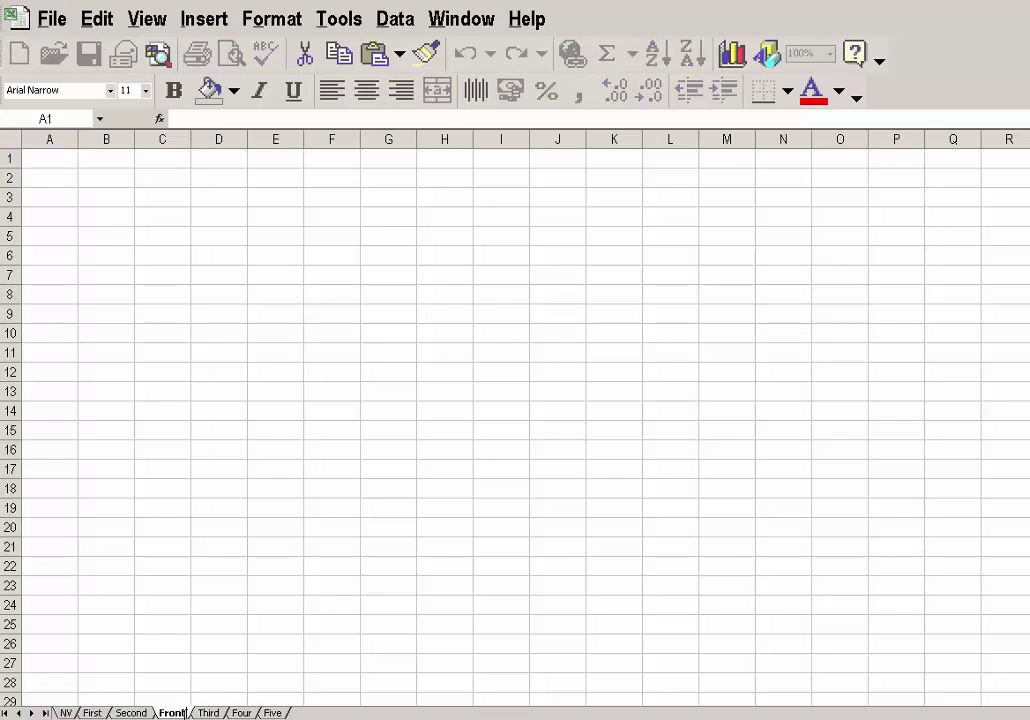
pyautogui.write('Page')
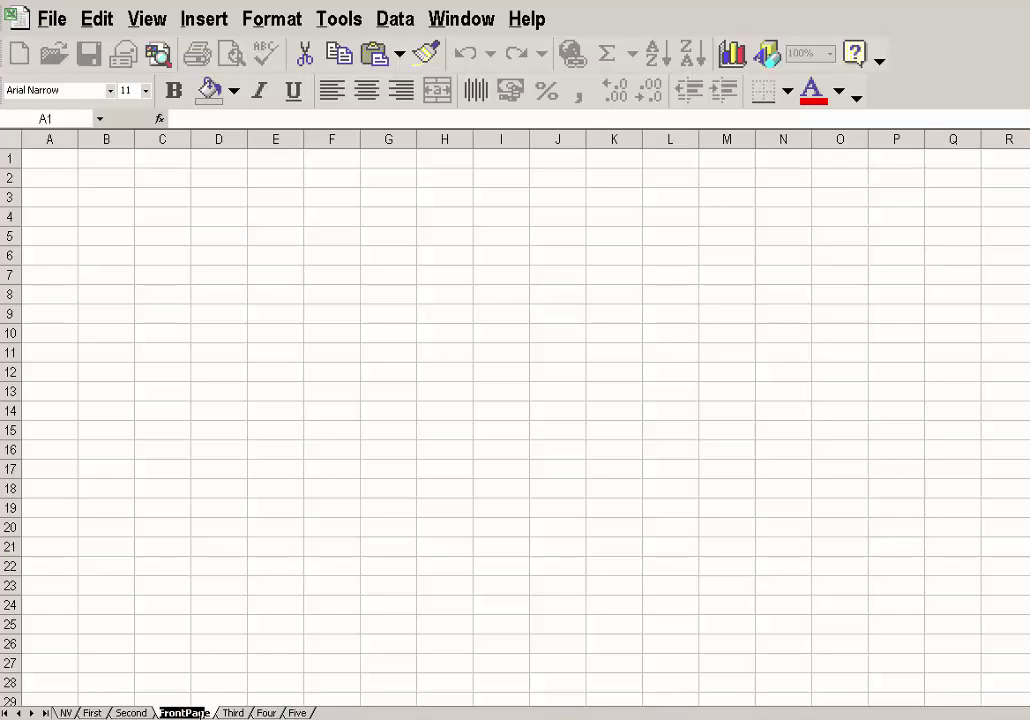
pyautogui.press('Return')
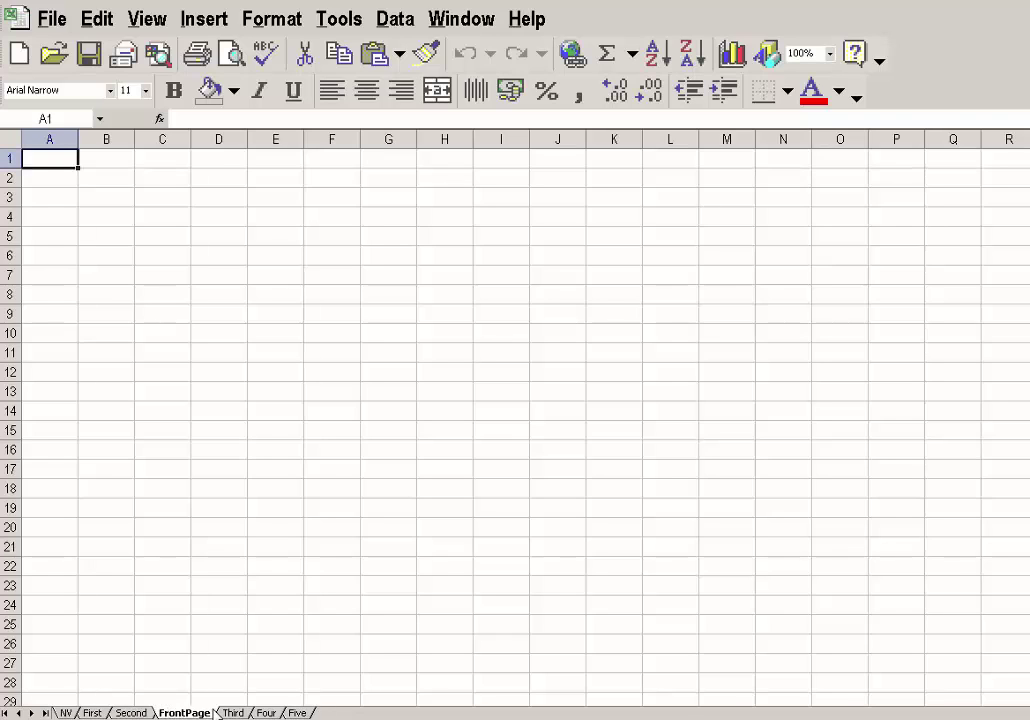
# Rename the FrontPage worksheet as TitlePage
pyautogui.doubleClick(185, 713)
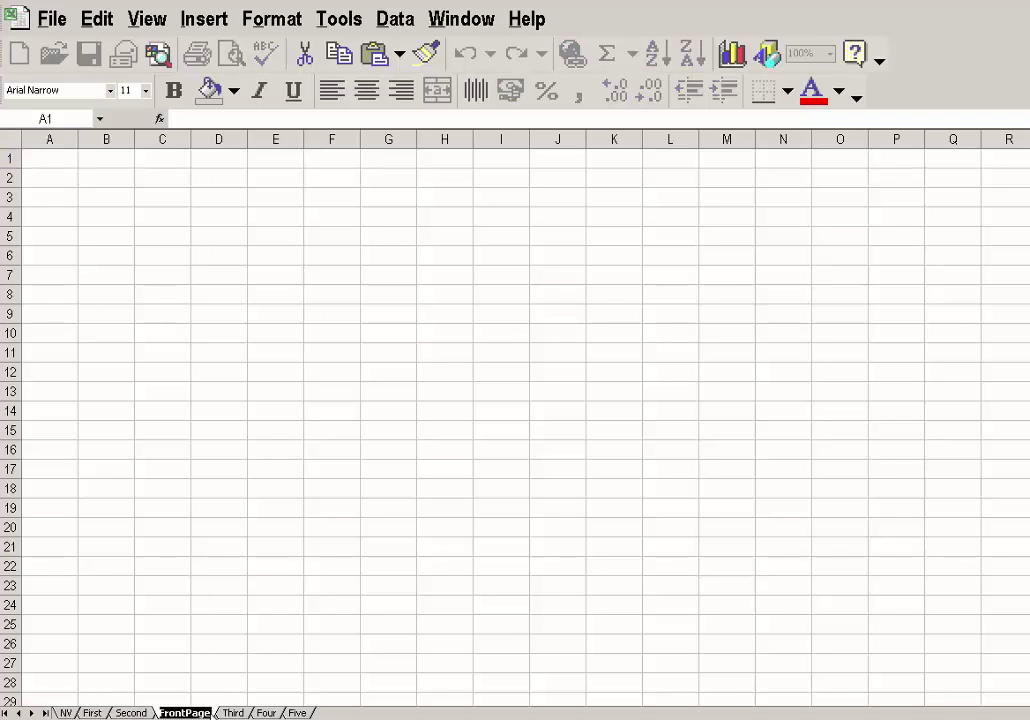
pyautogui.write('Title')
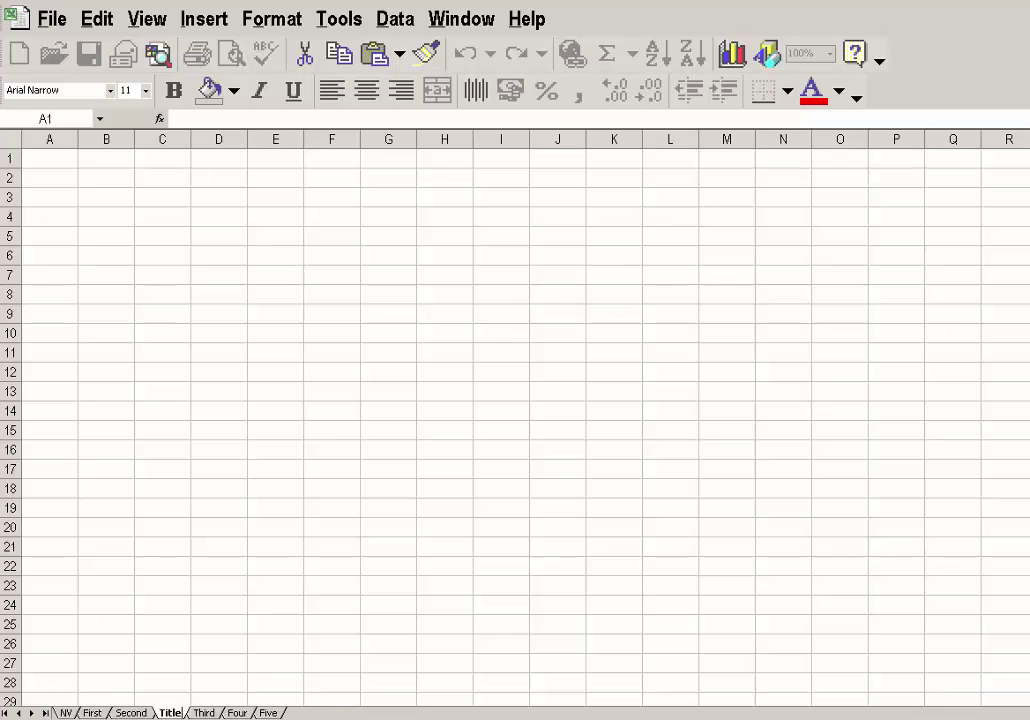
pyautogui.write('Page')
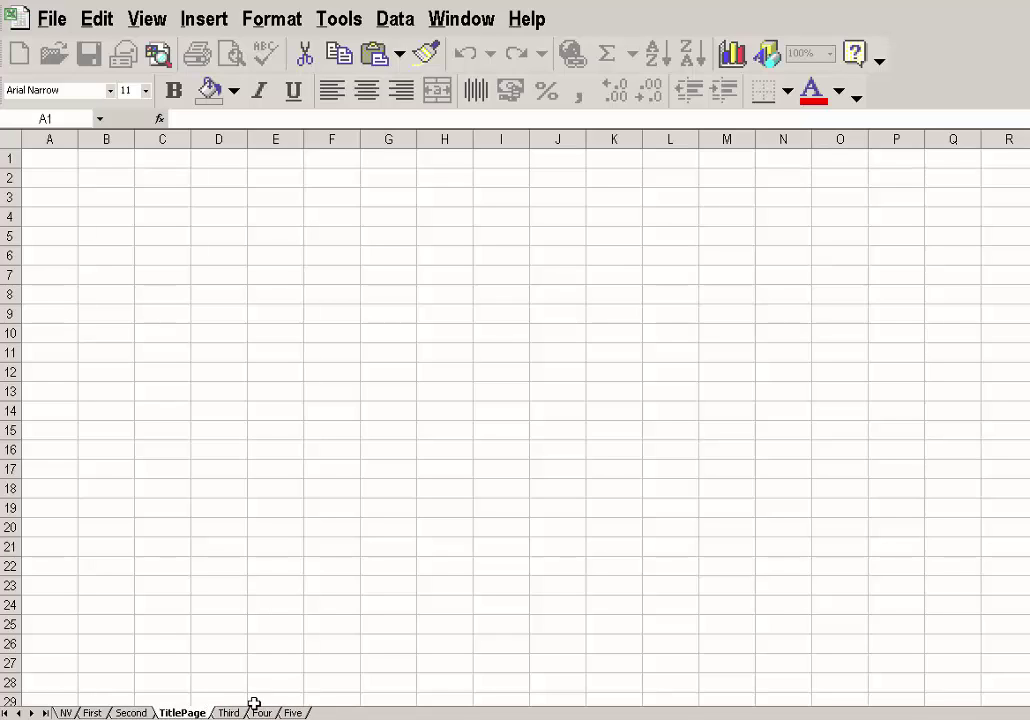
pyautogui.click(218, 699)
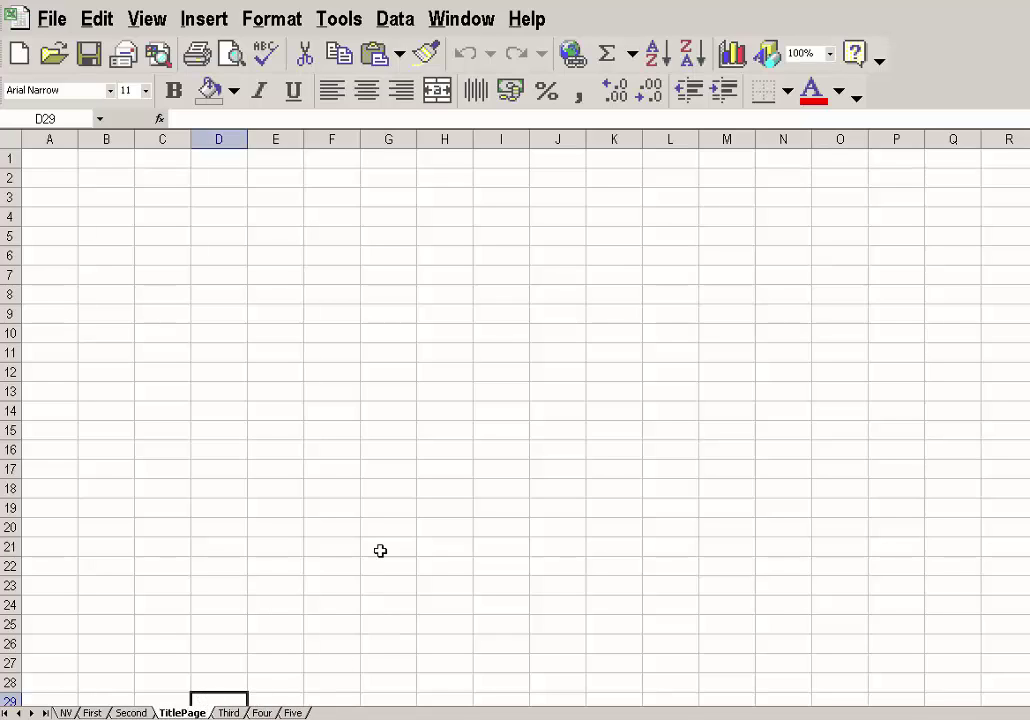
# Enter the heading "Title Page" in cell F9 and set its font size to 72
pyautogui.click(318, 315)
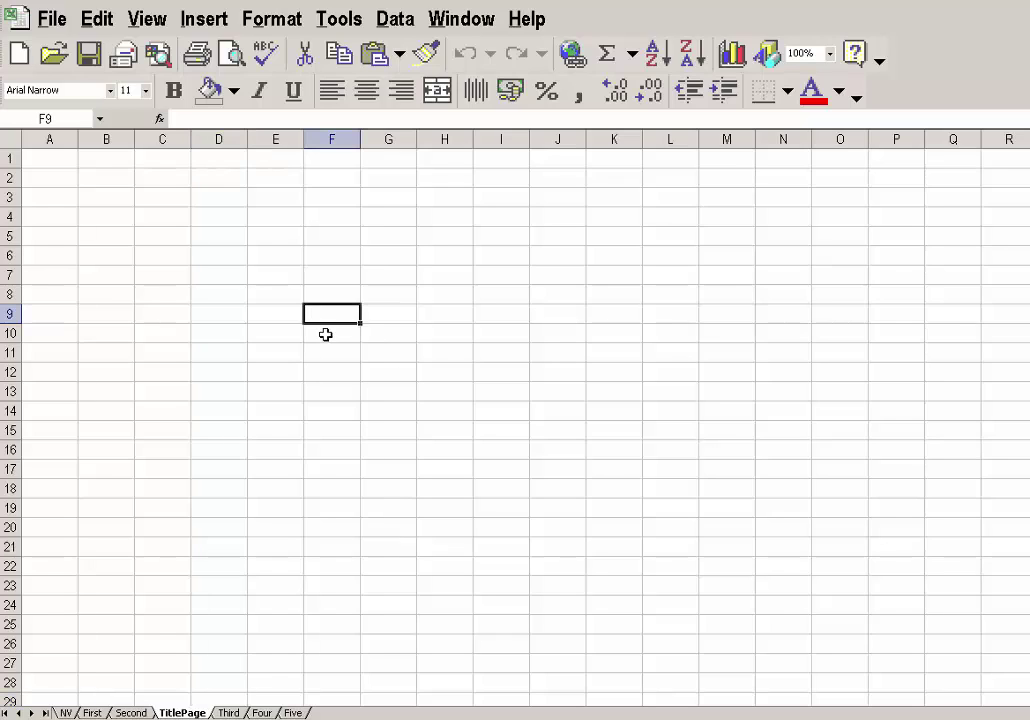
pyautogui.write('Title Page')
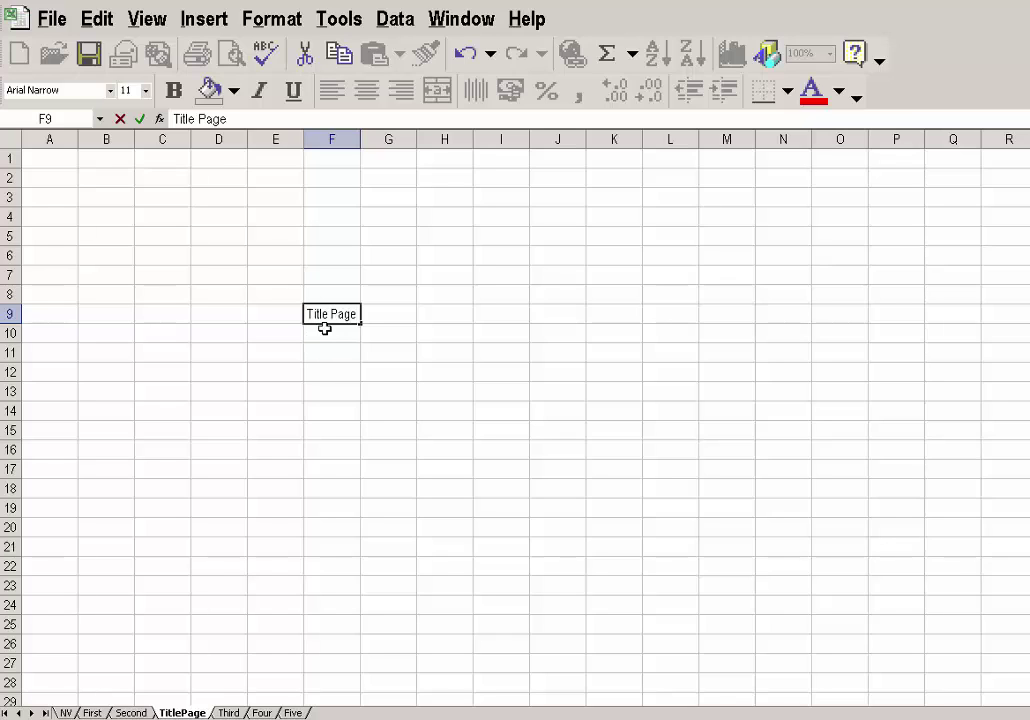
pyautogui.press('Return')
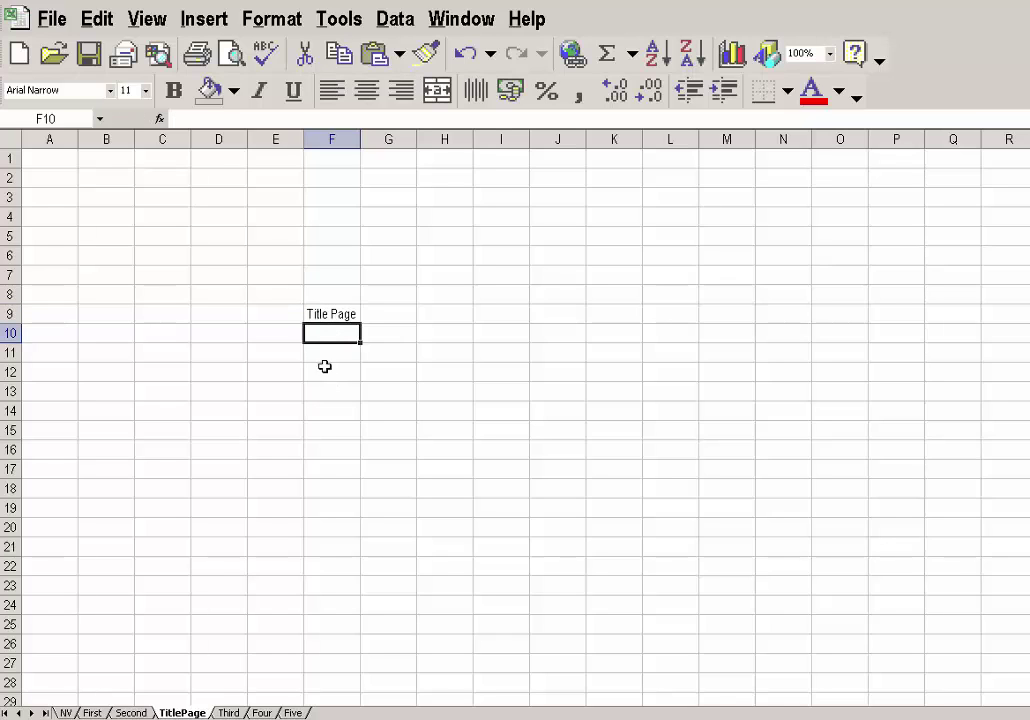
pyautogui.click(310, 318)
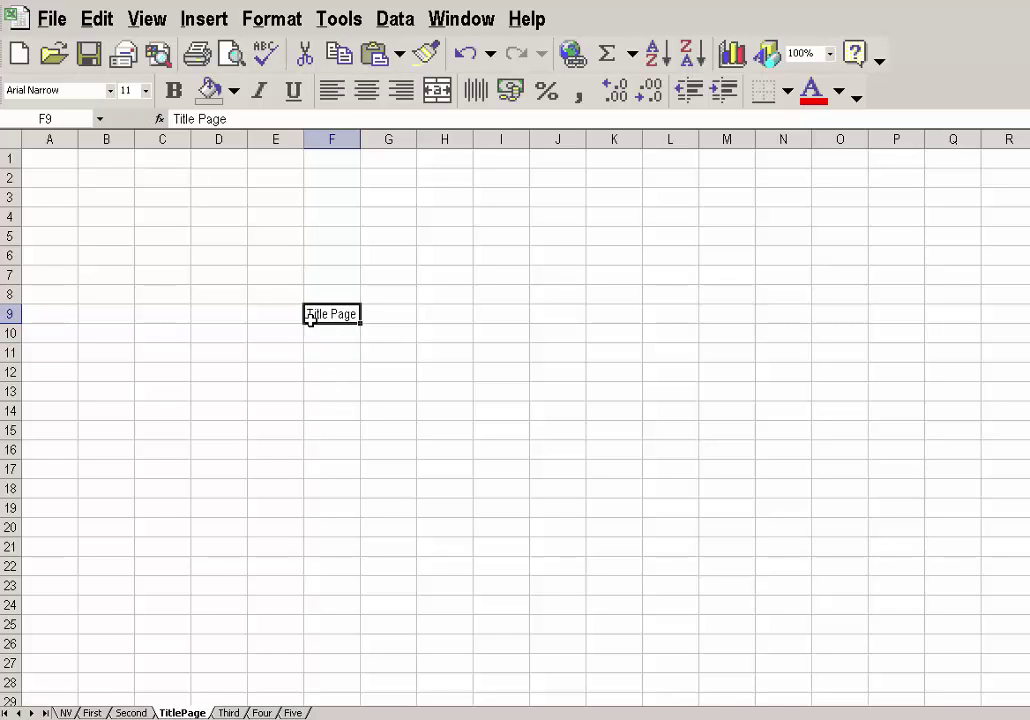
pyautogui.click(145, 92)
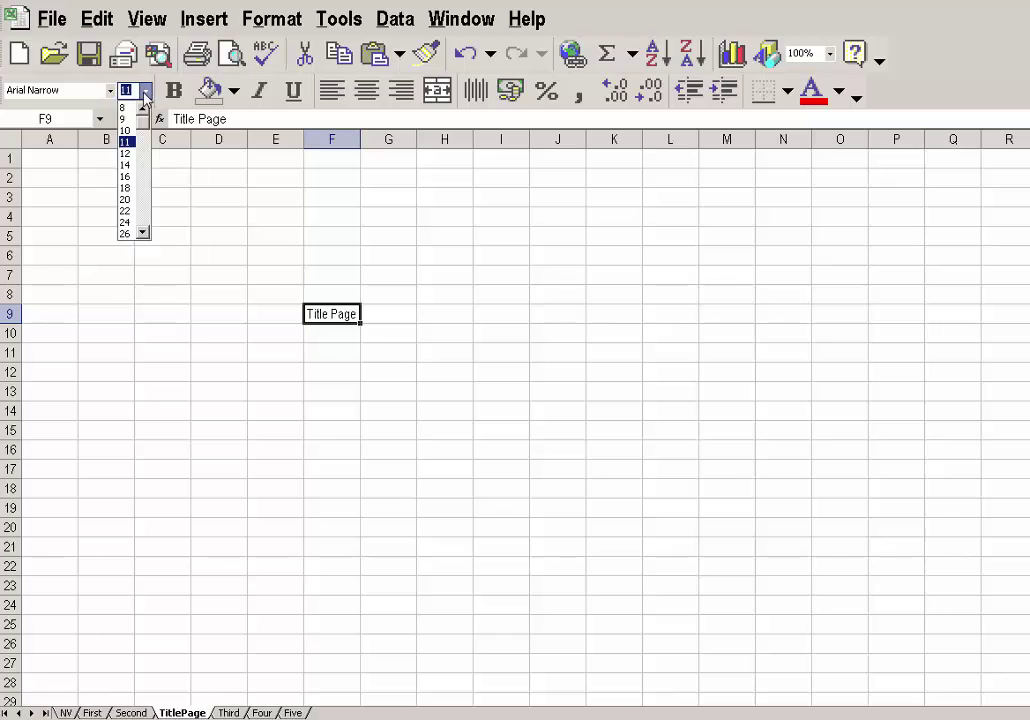
pyautogui.click(143, 235)
pyautogui.click(134, 234)
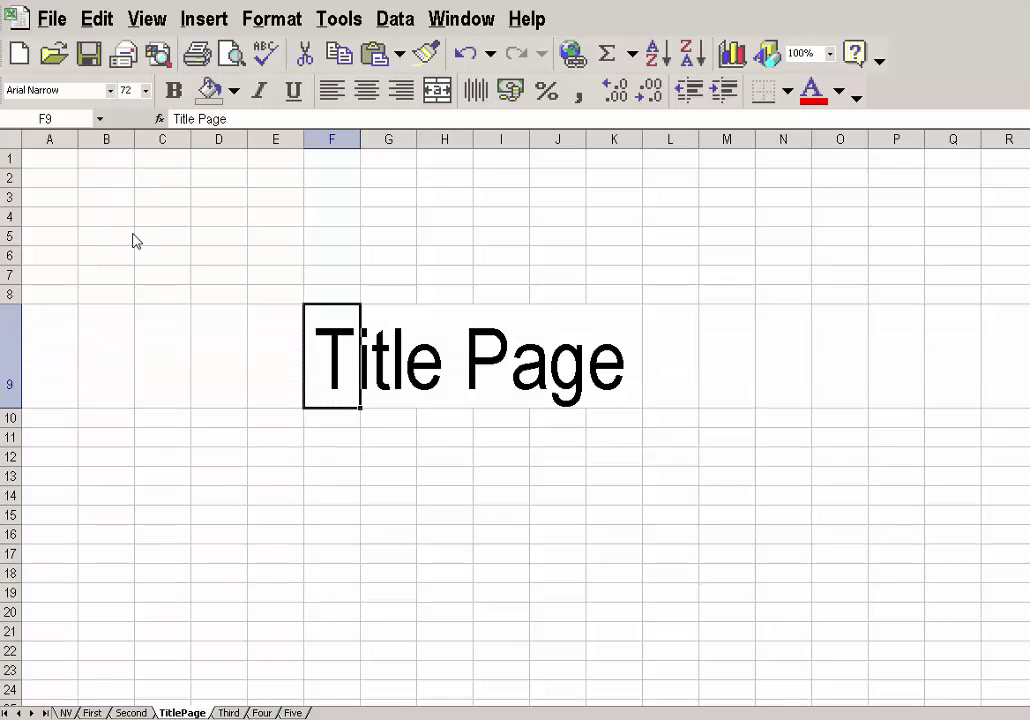
pyautogui.click(343, 493)
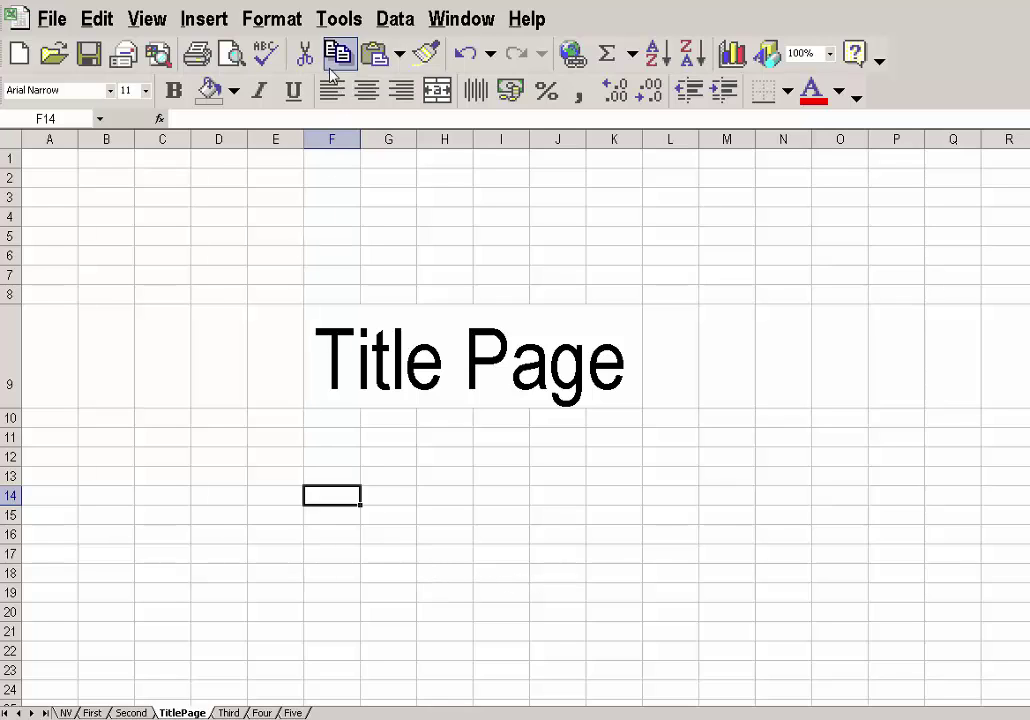
# Turn off the gridlines in the view options for the TitlePage sheet
pyautogui.click(340, 20)
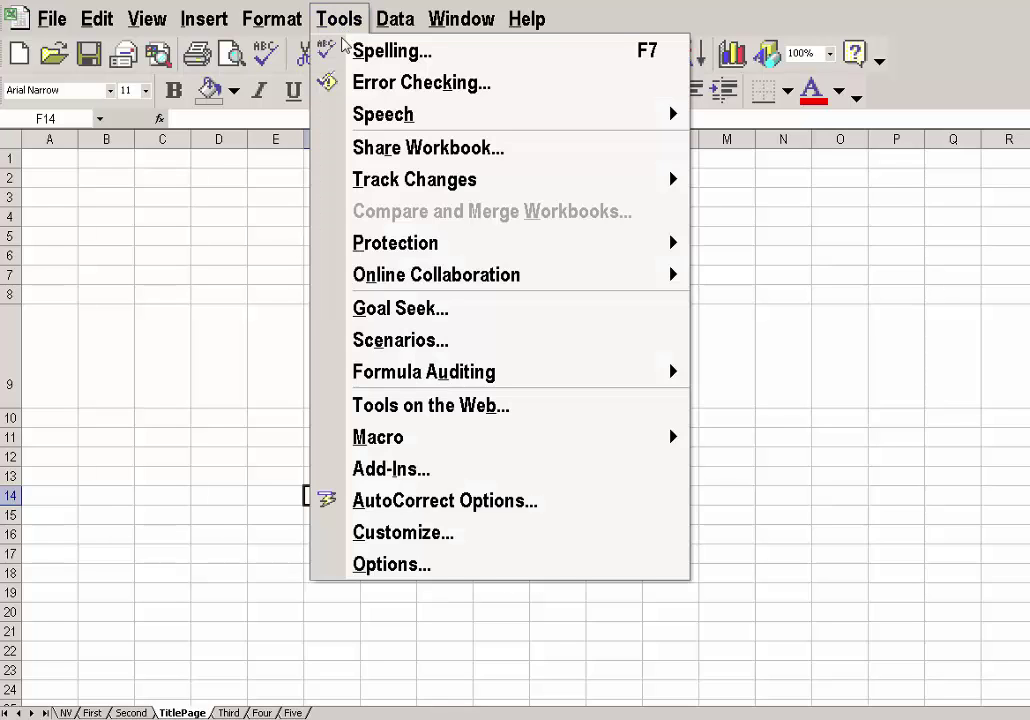
pyautogui.click(323, 563)
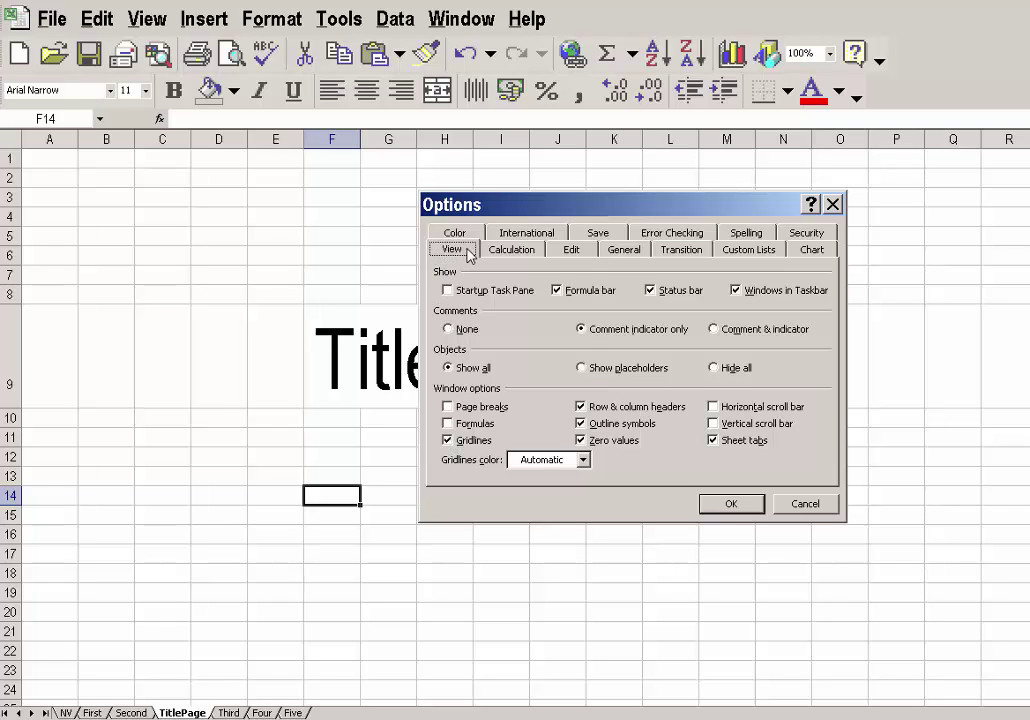
pyautogui.click(447, 441)
pyautogui.click(729, 504)
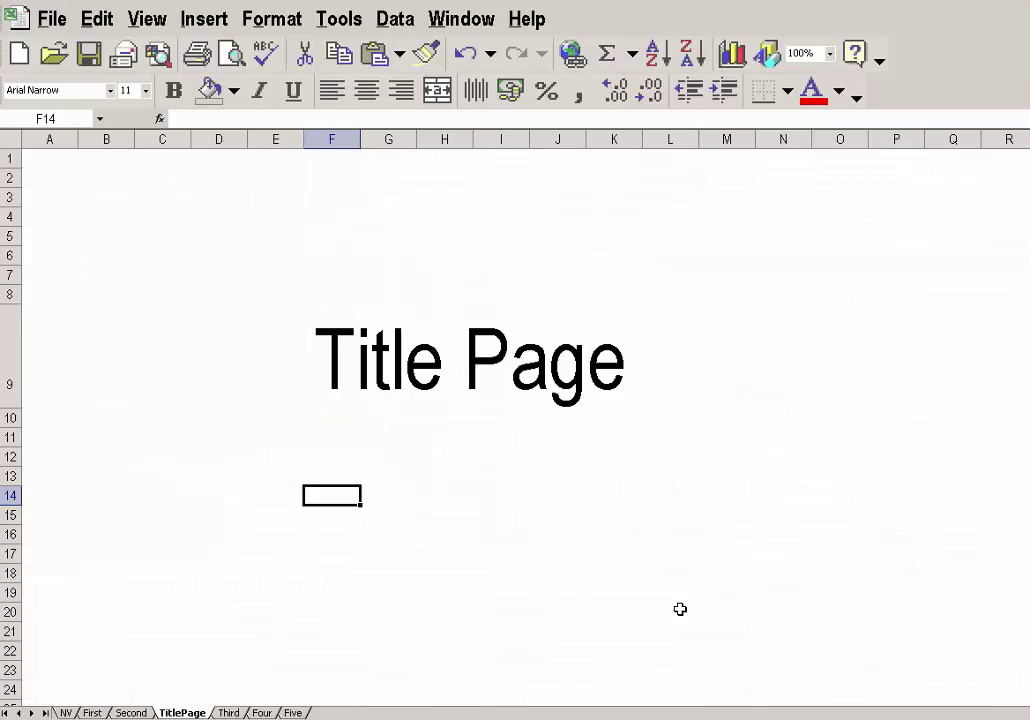
pyautogui.click(671, 612)
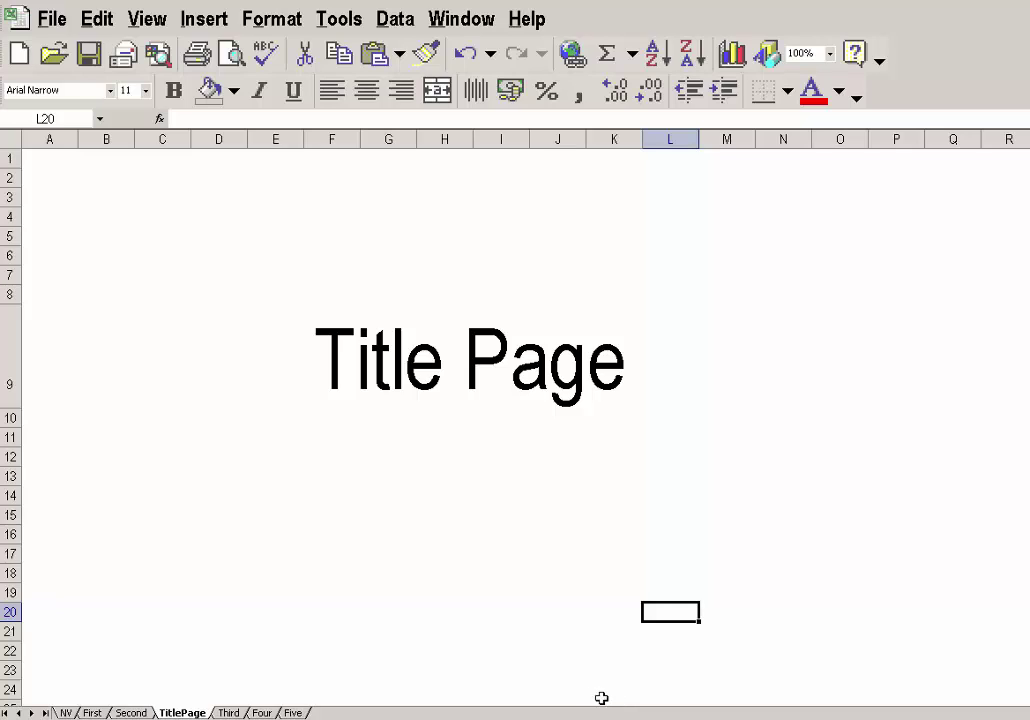
# Enter "Excel" in cell F13 below the heading and move it one column over to G13
pyautogui.click(345, 474)
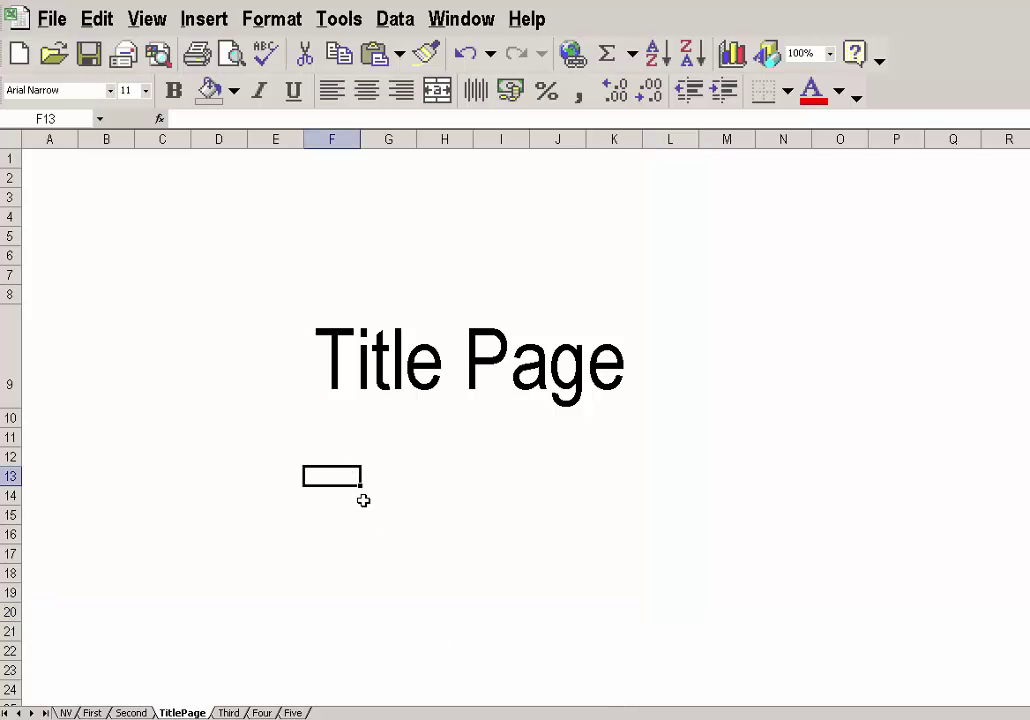
pyautogui.write('Excel')
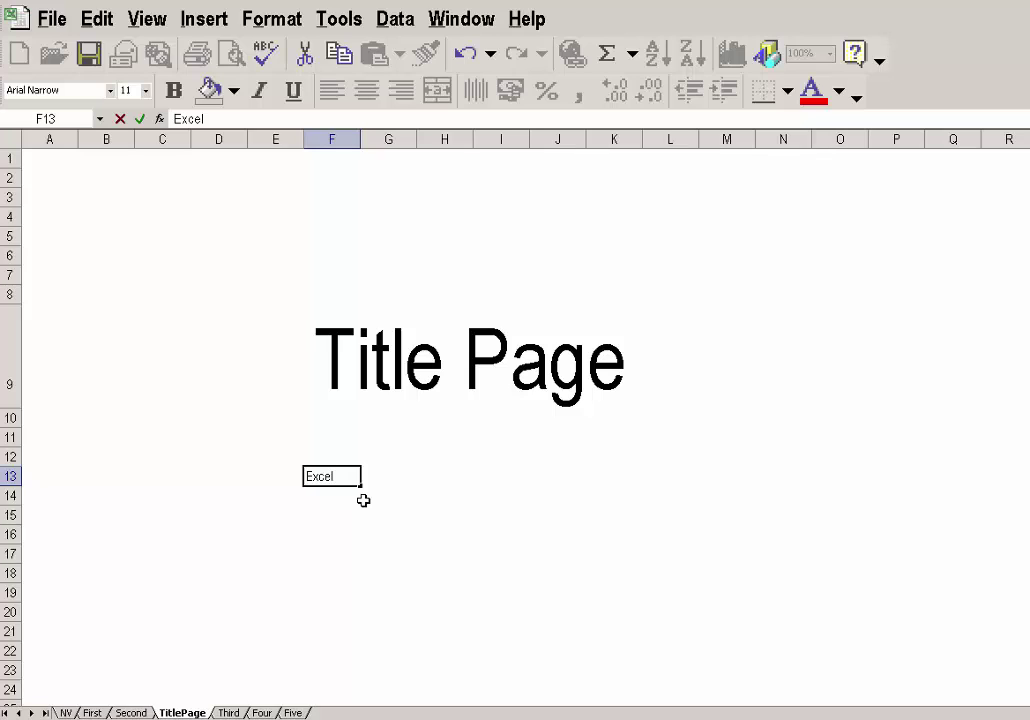
pyautogui.click(358, 509)
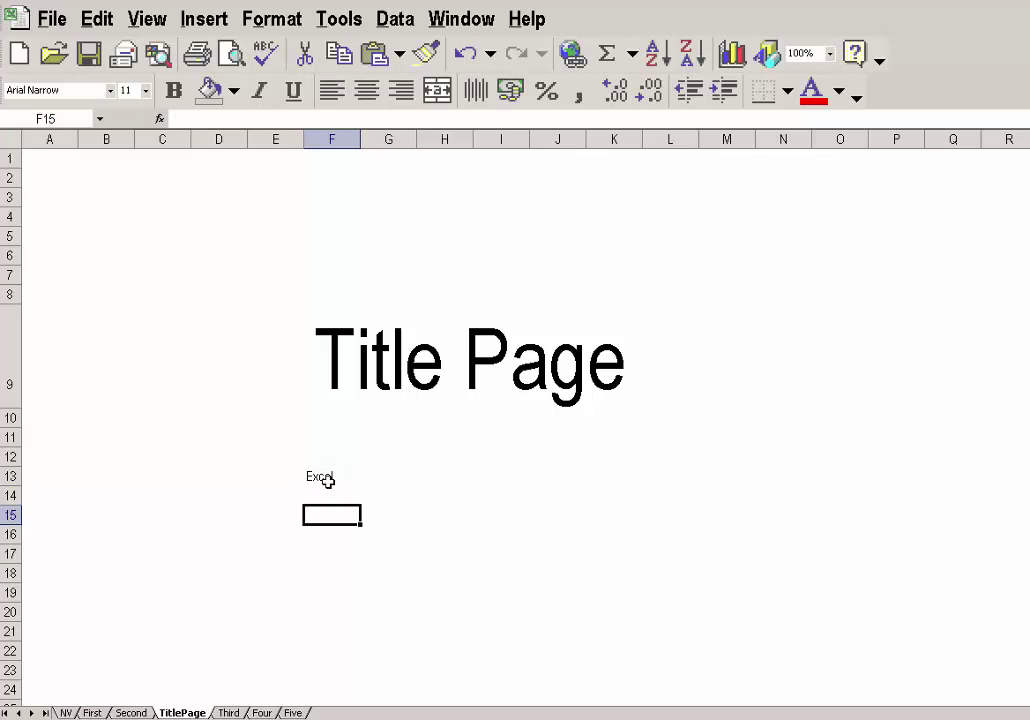
pyautogui.click(322, 477)
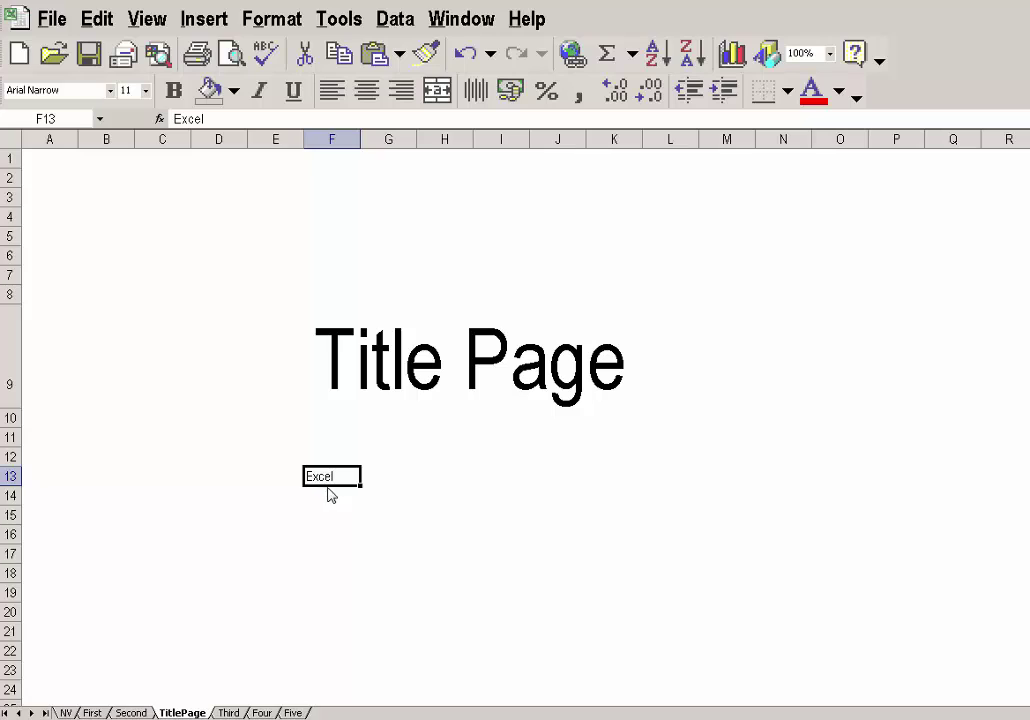
pyautogui.moveTo(333, 488); pyautogui.dragTo(366, 492)
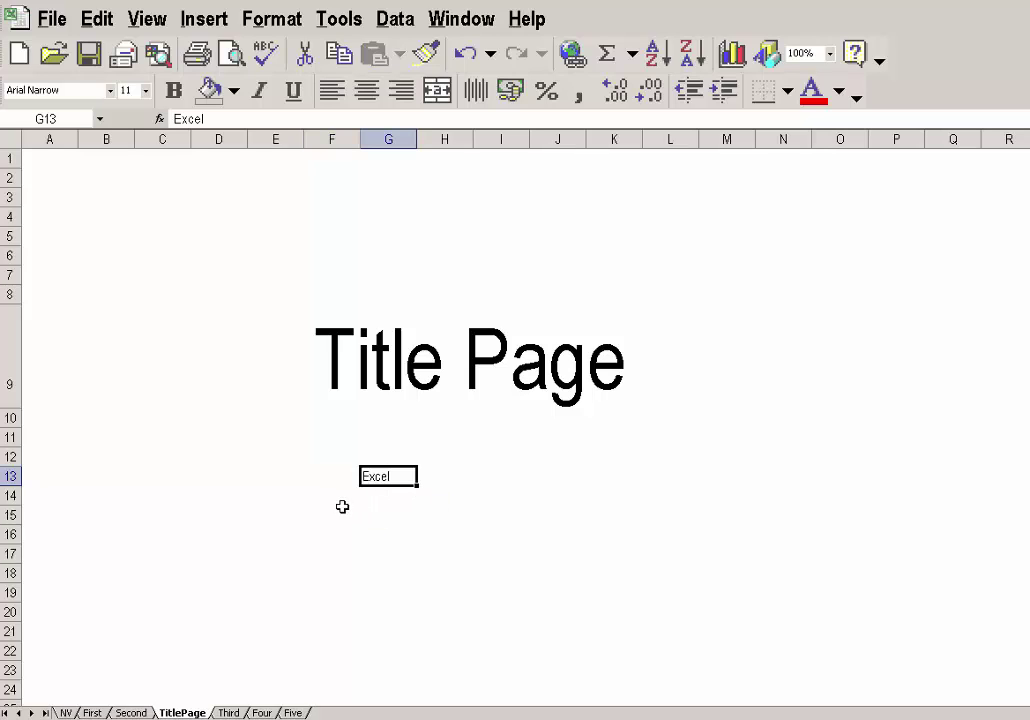
# Set the font size of the "Excel" text in cell G13 to 24
pyautogui.click(145, 90)
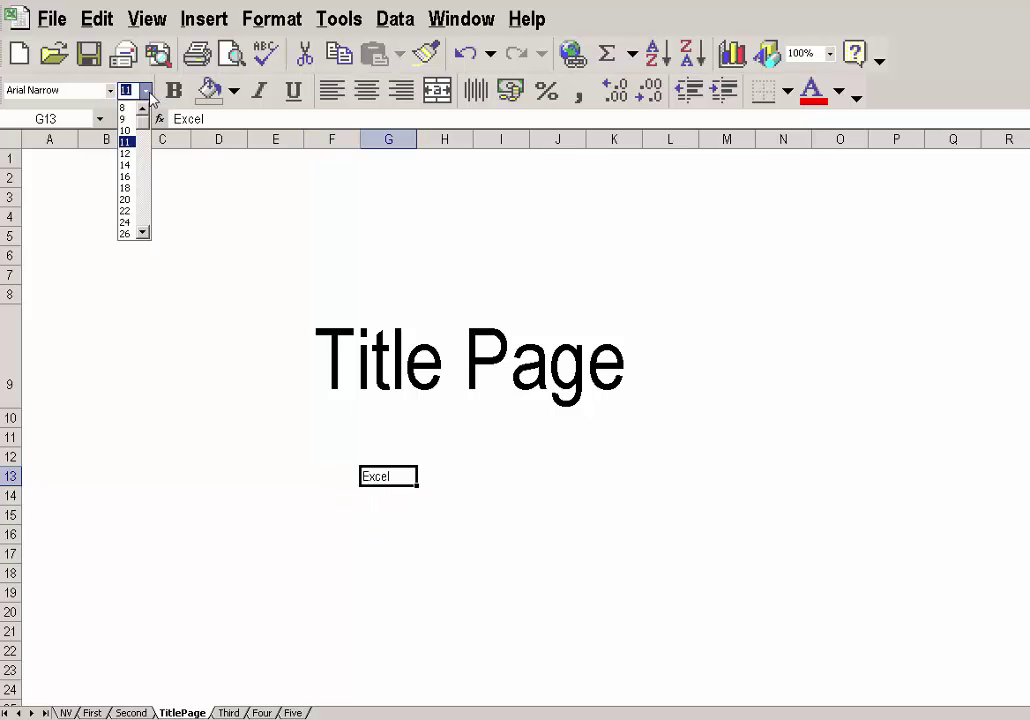
pyautogui.click(124, 222)
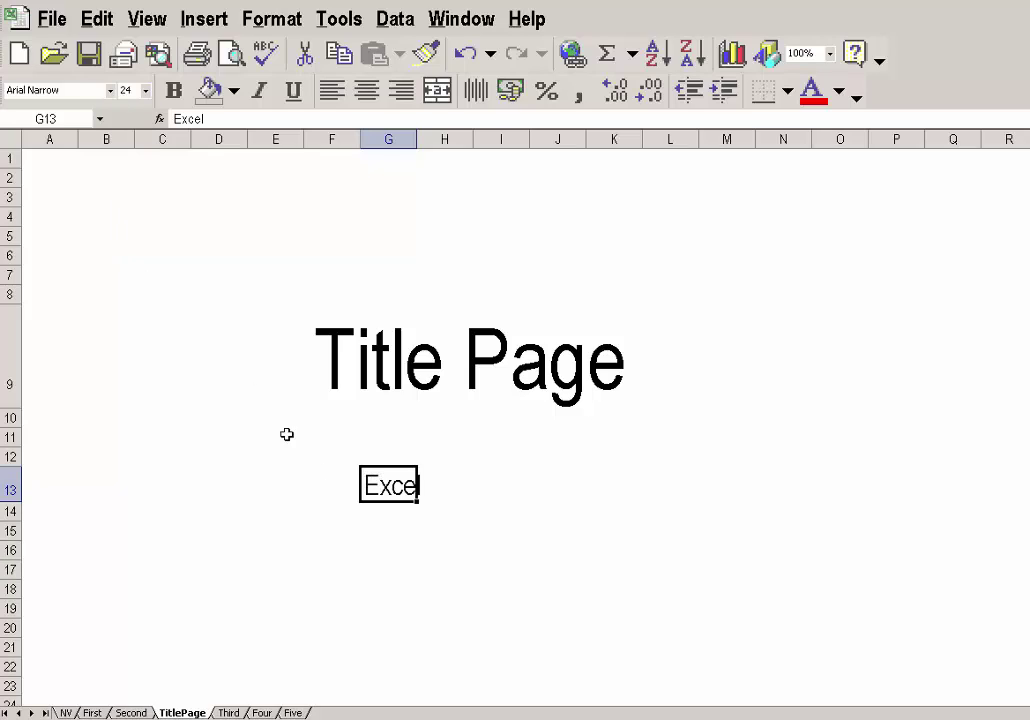
pyautogui.click(335, 511)
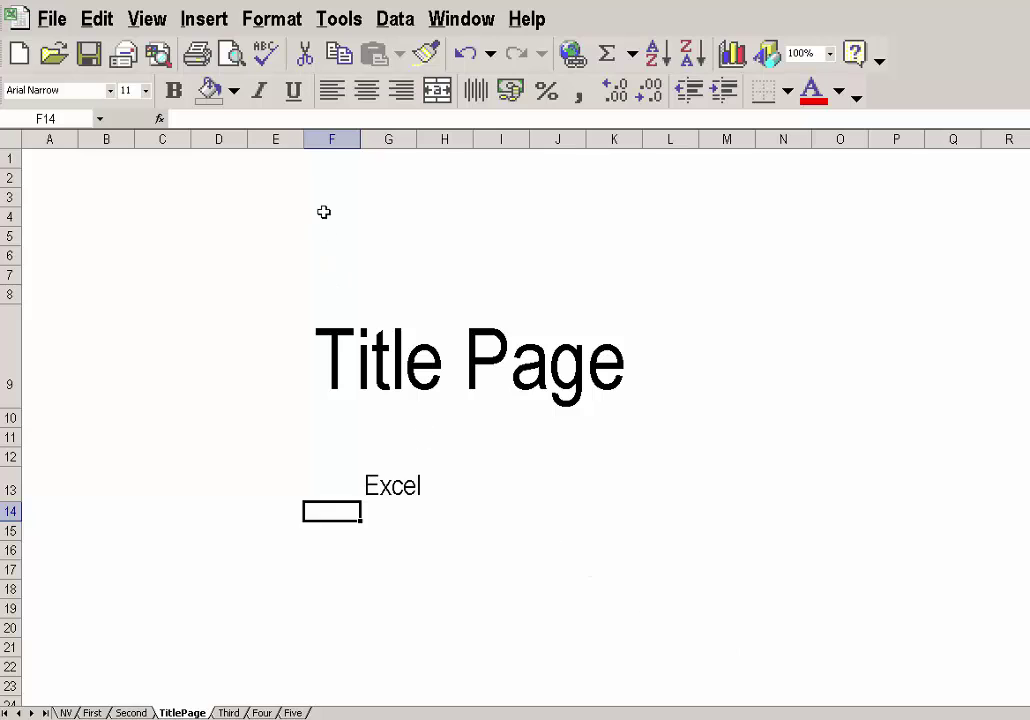
# Insert the picture file Piccadilly Circus from the i-Teach-u Excel 15 folder at cell F14
pyautogui.click(204, 19)
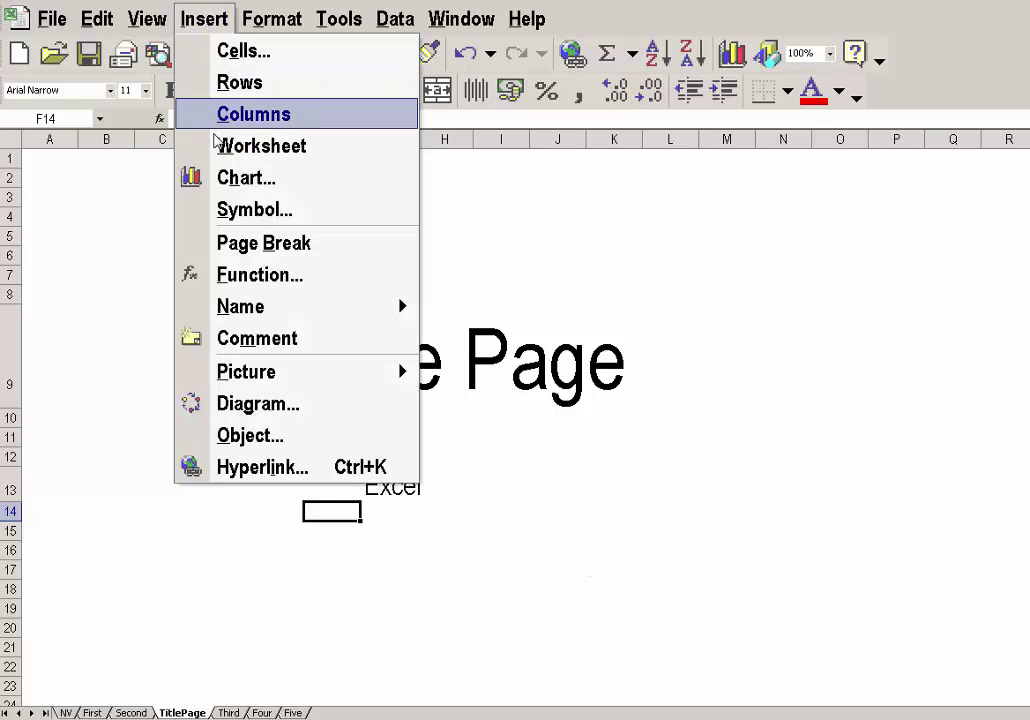
pyautogui.moveTo(221, 370)
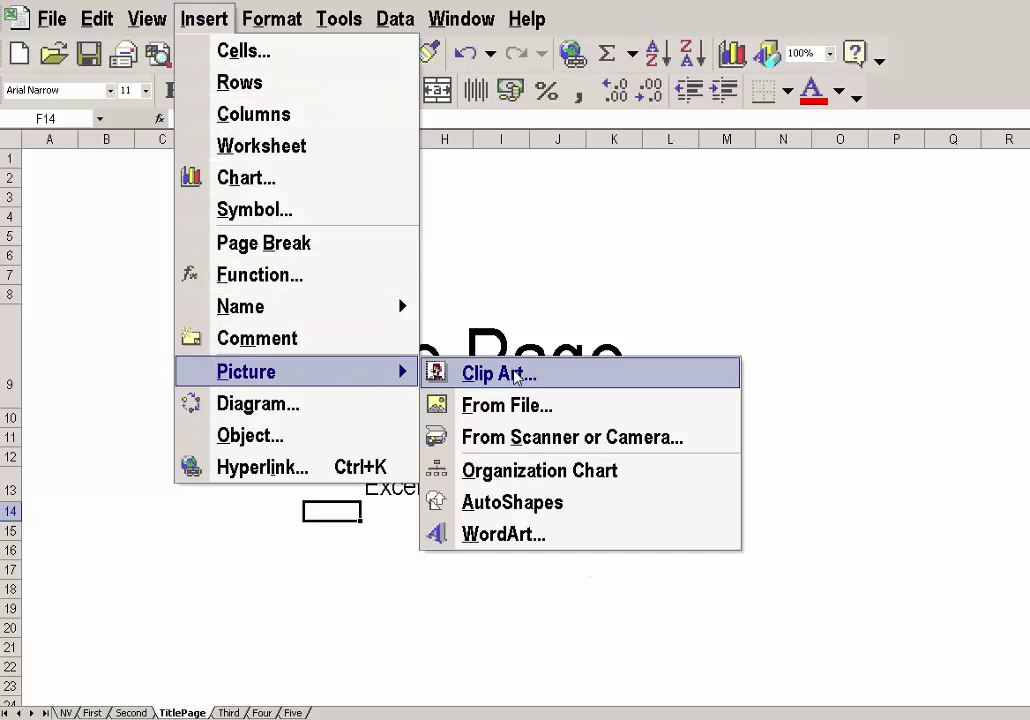
pyautogui.click(510, 405)
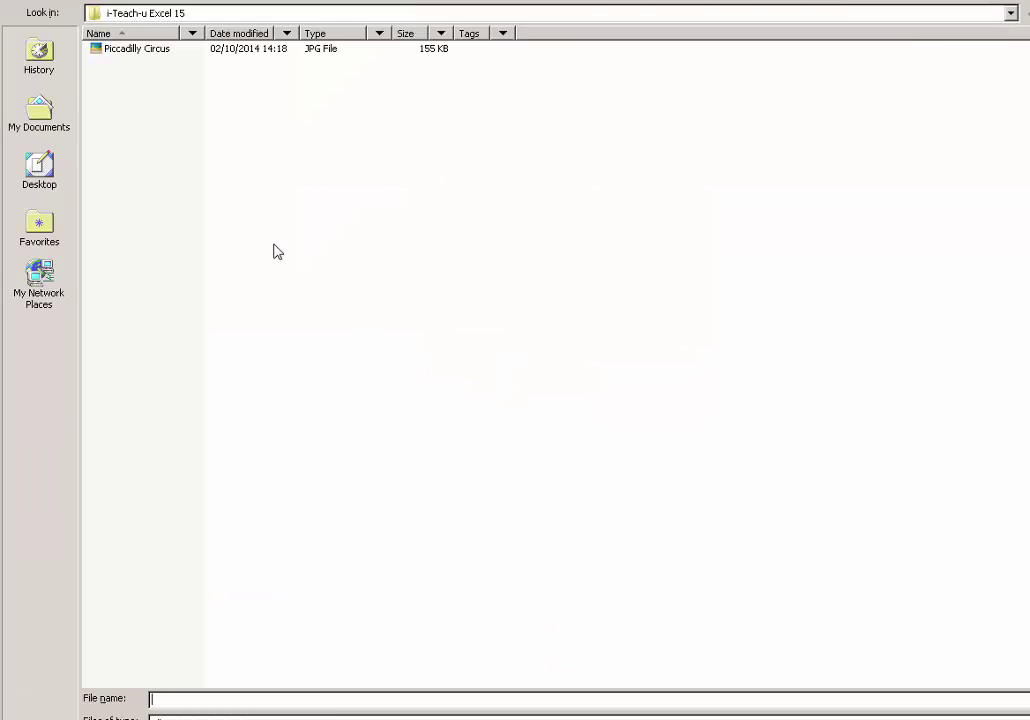
pyautogui.doubleClick(110, 52)
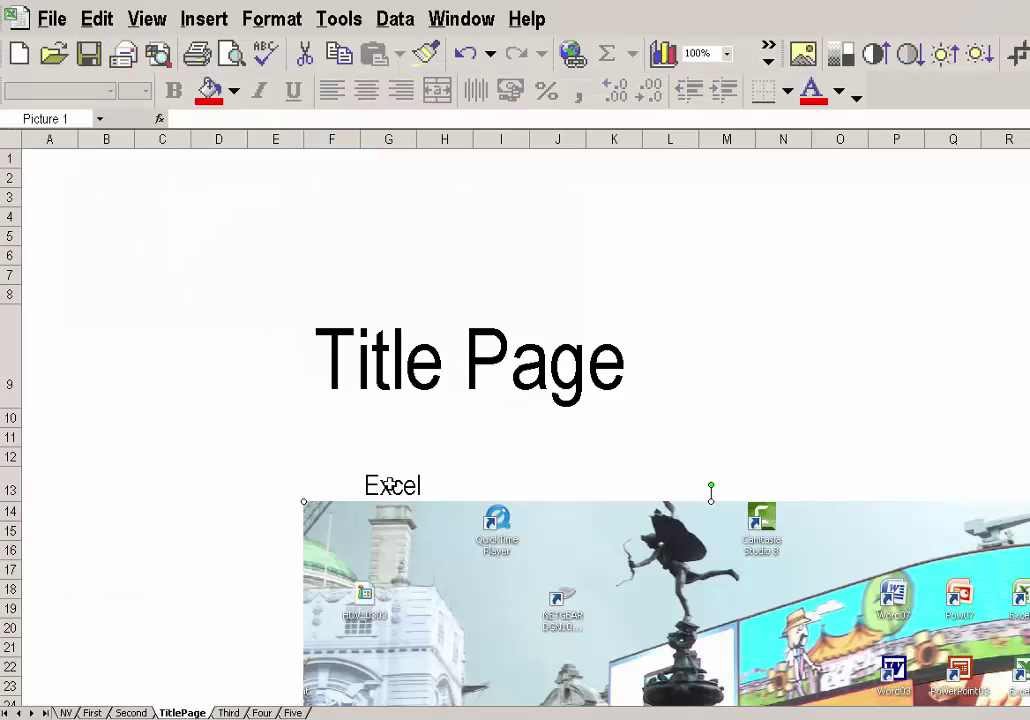
# Shrink the Piccadilly Circus picture and place it beside the heading, spanning about columns L to Q and rows 6 to 13
pyautogui.moveTo(305, 505); pyautogui.dragTo(467, 628)
pyautogui.moveTo(636, 655); pyautogui.dragTo(795, 278)
pyautogui.moveTo(627, 255); pyautogui.dragTo(762, 380)
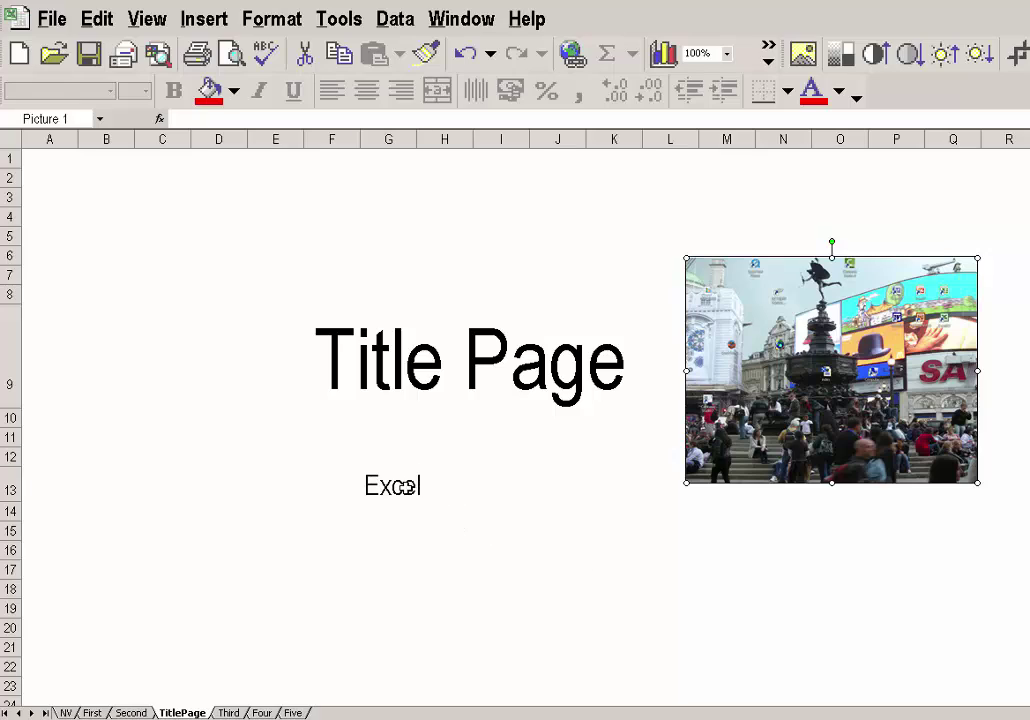
pyautogui.click(412, 487)
pyautogui.click(385, 543)
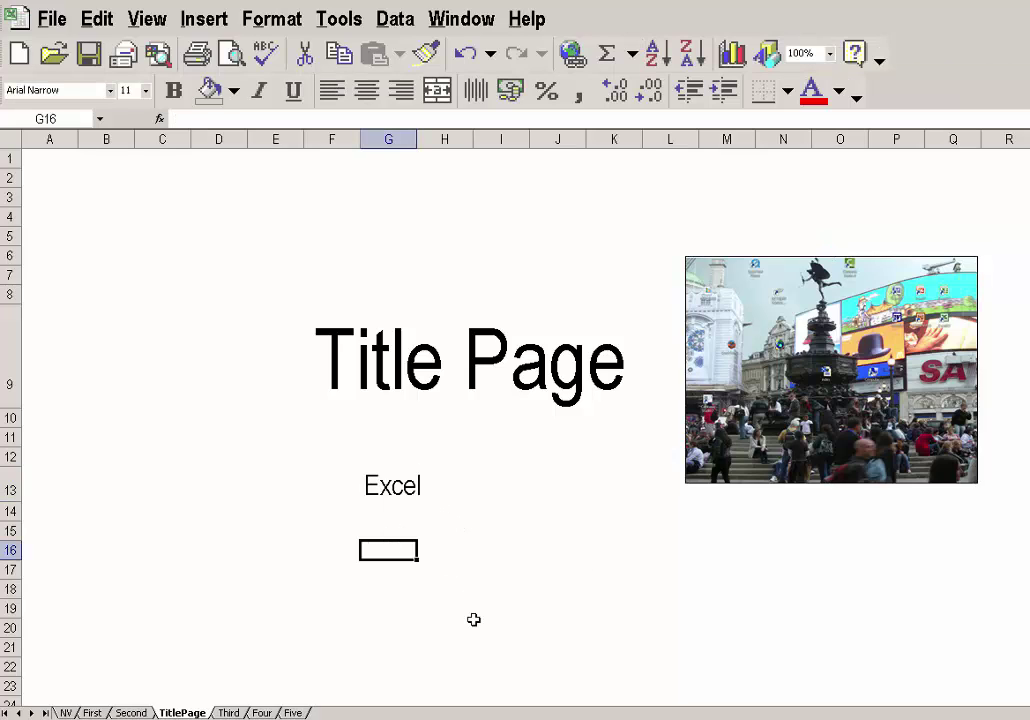
# Enter the author's user name in cell G16 below the "Excel" text and set its font size to 22
pyautogui.write('JackBarnett21')
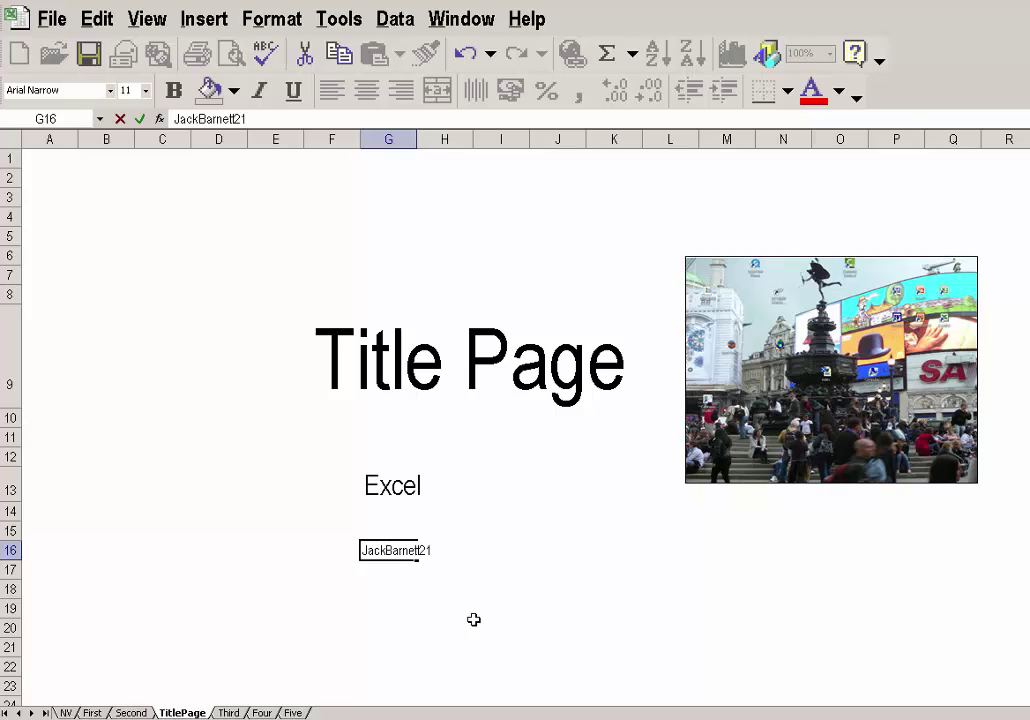
pyautogui.click(432, 612)
pyautogui.click(373, 553)
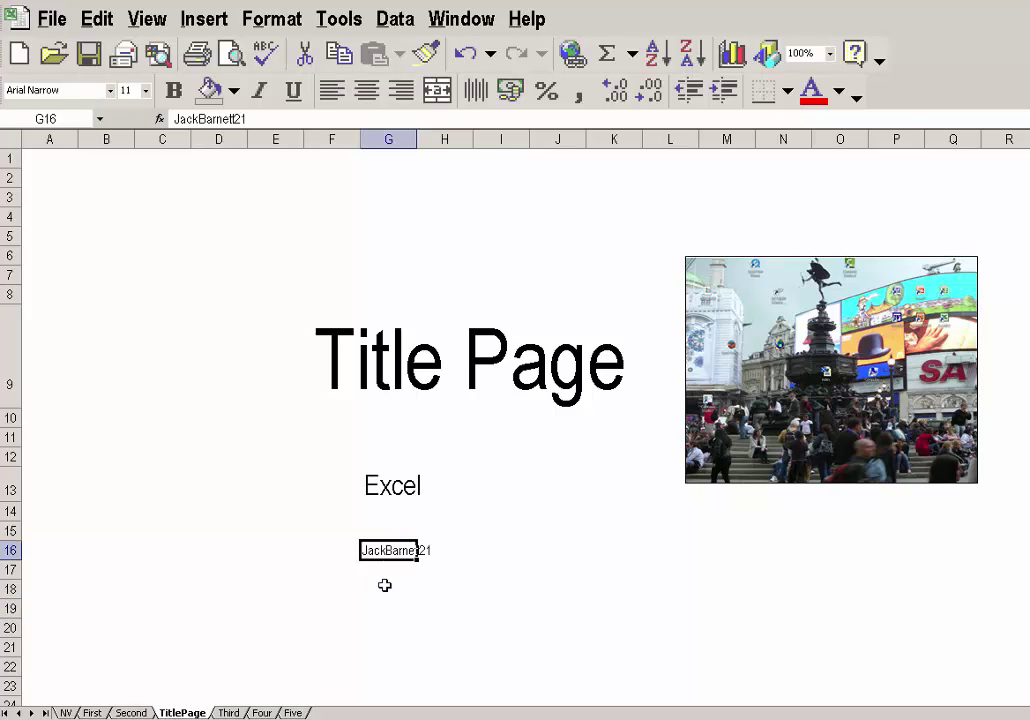
pyautogui.click(146, 91)
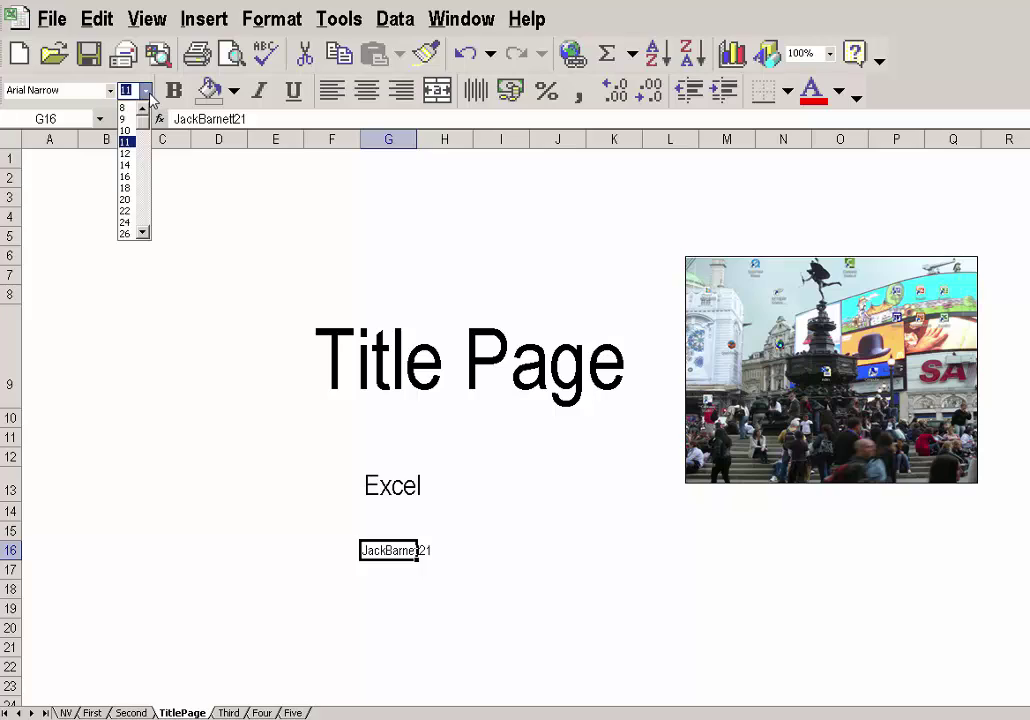
pyautogui.click(126, 200)
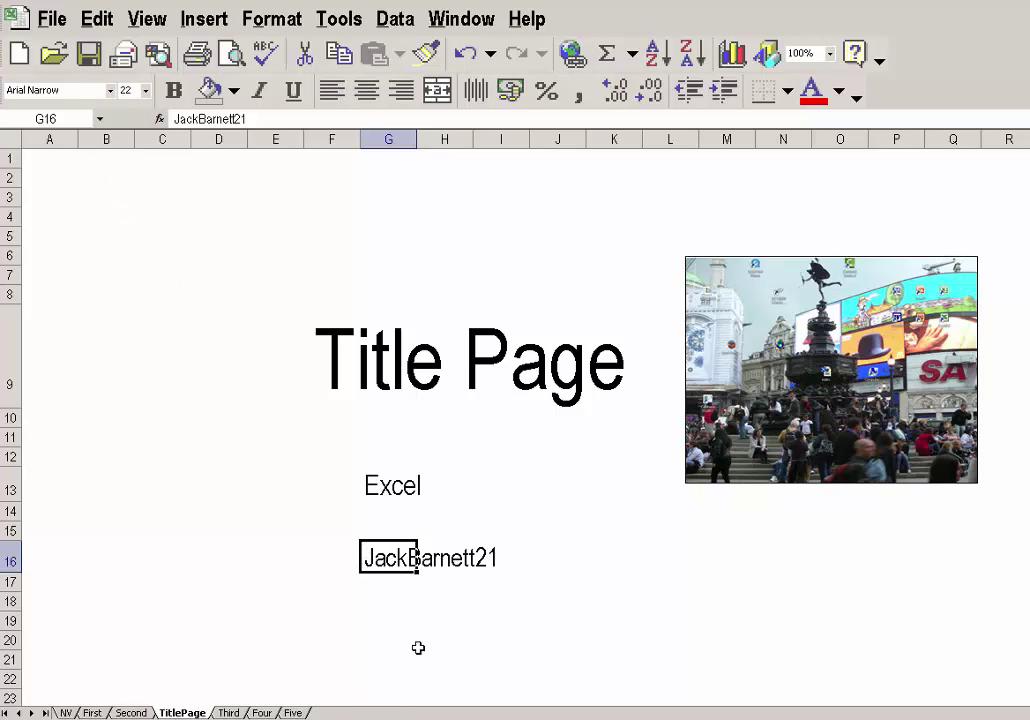
# Set the font size of the "Excel" text in cell G13 to 36
pyautogui.click(402, 487)
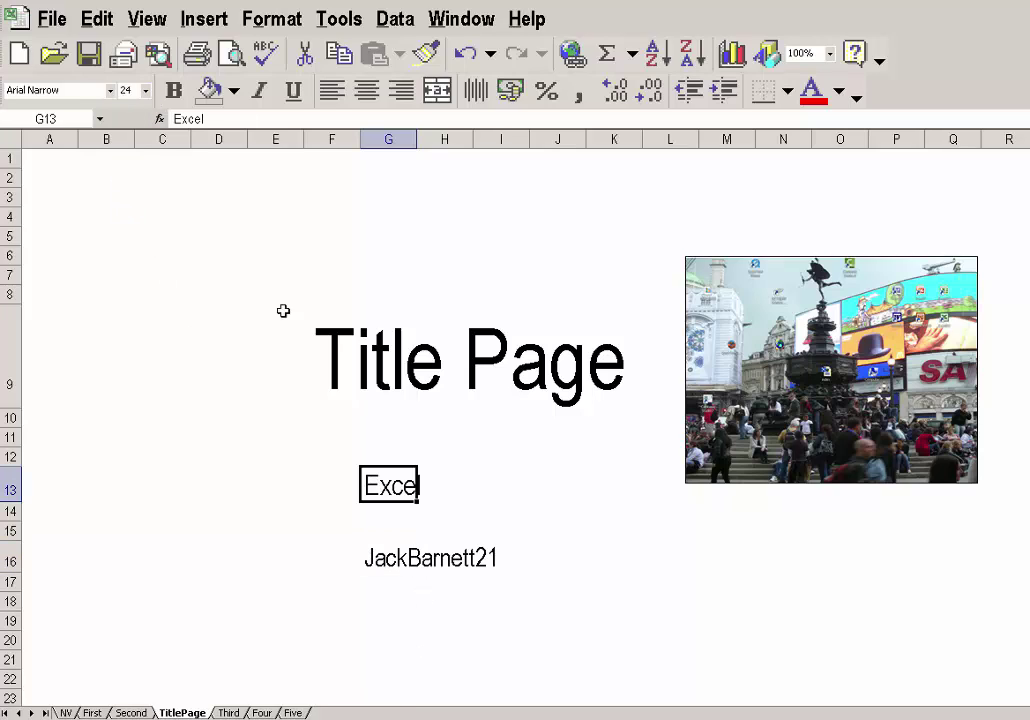
pyautogui.click(146, 91)
pyautogui.click(142, 233)
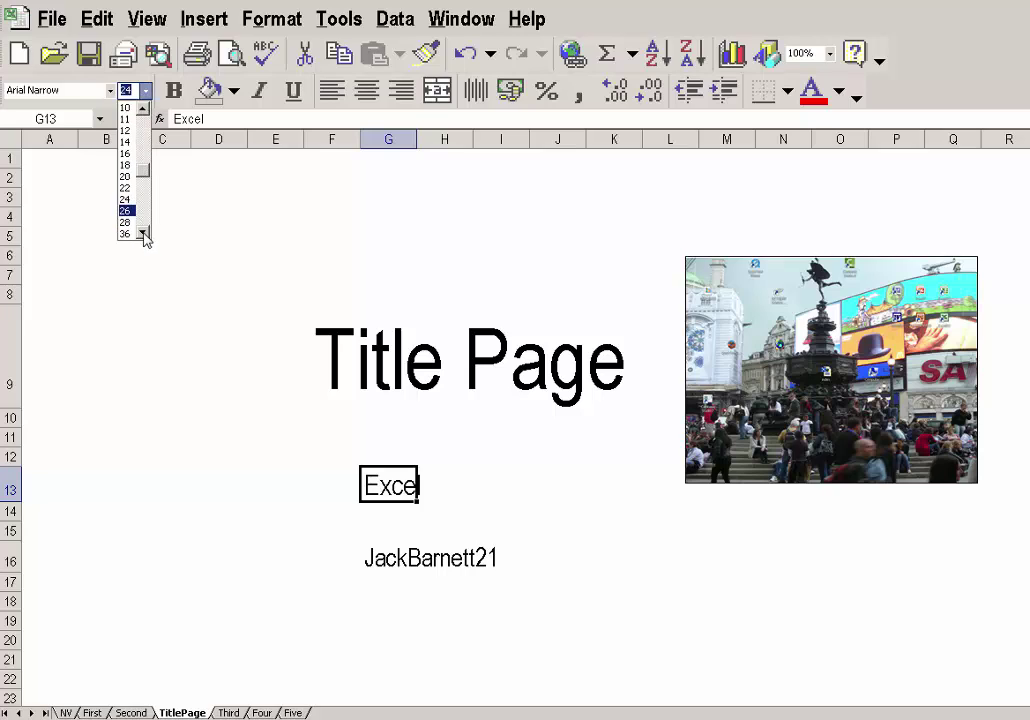
pyautogui.click(131, 234)
pyautogui.click(271, 398)
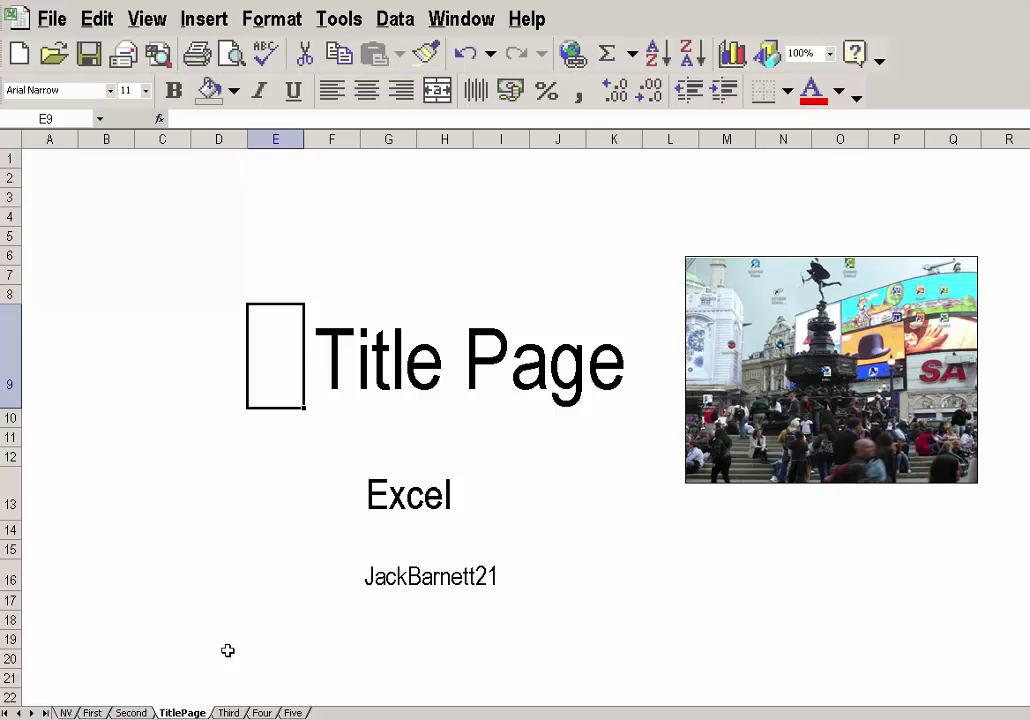
# Turn the gridlines on for the TitlePage sheet
pyautogui.click(176, 604)
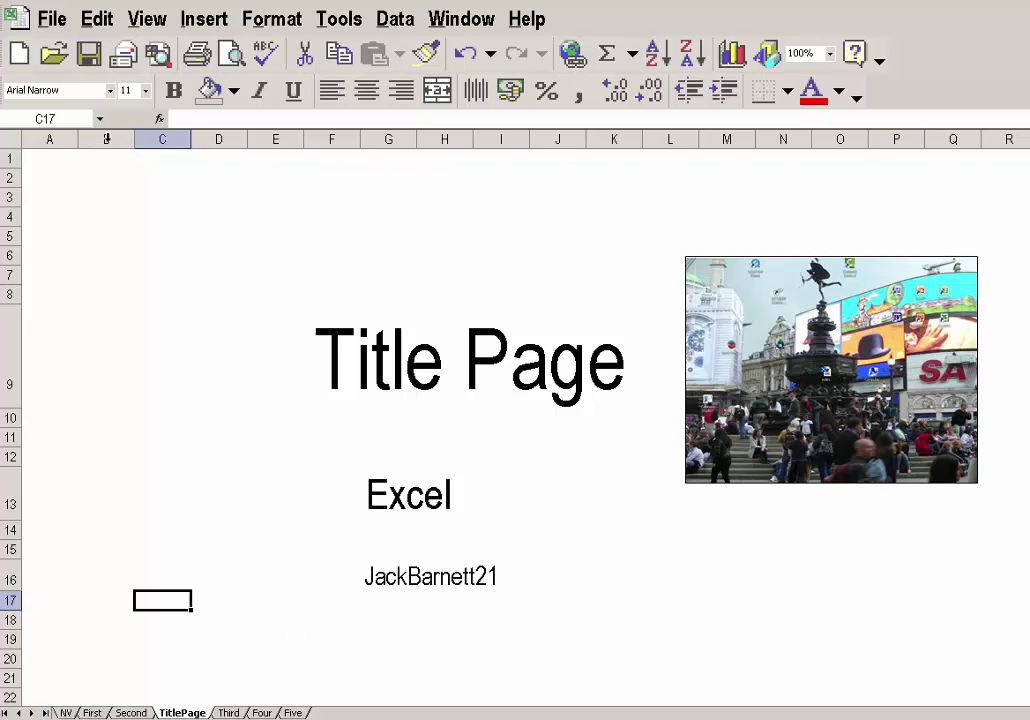
pyautogui.click(338, 19)
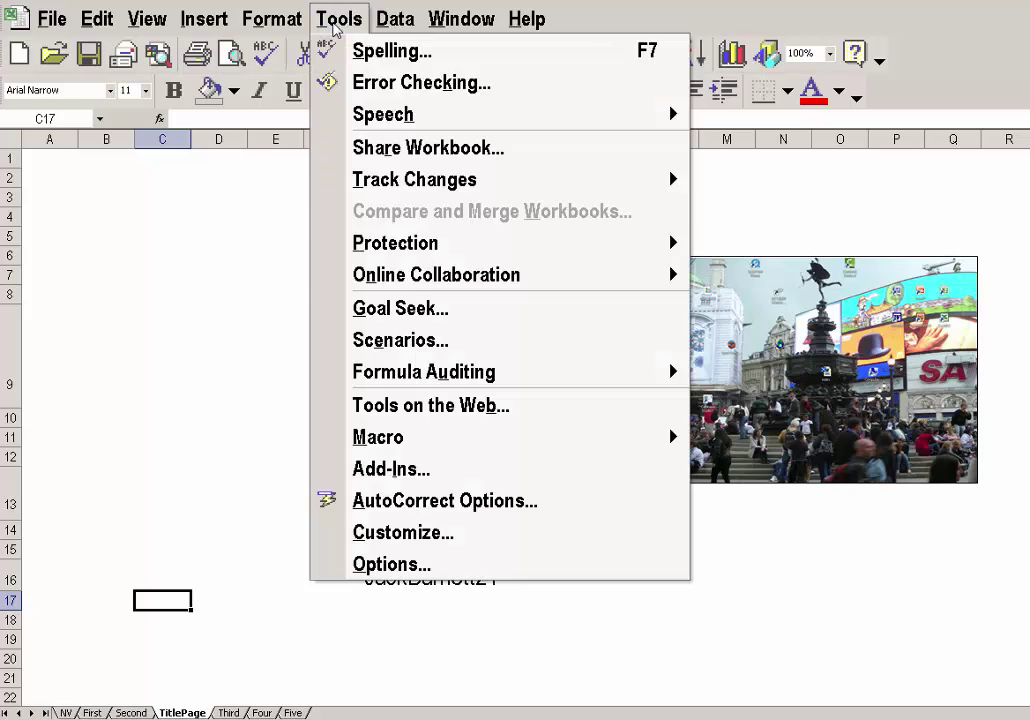
pyautogui.click(336, 565)
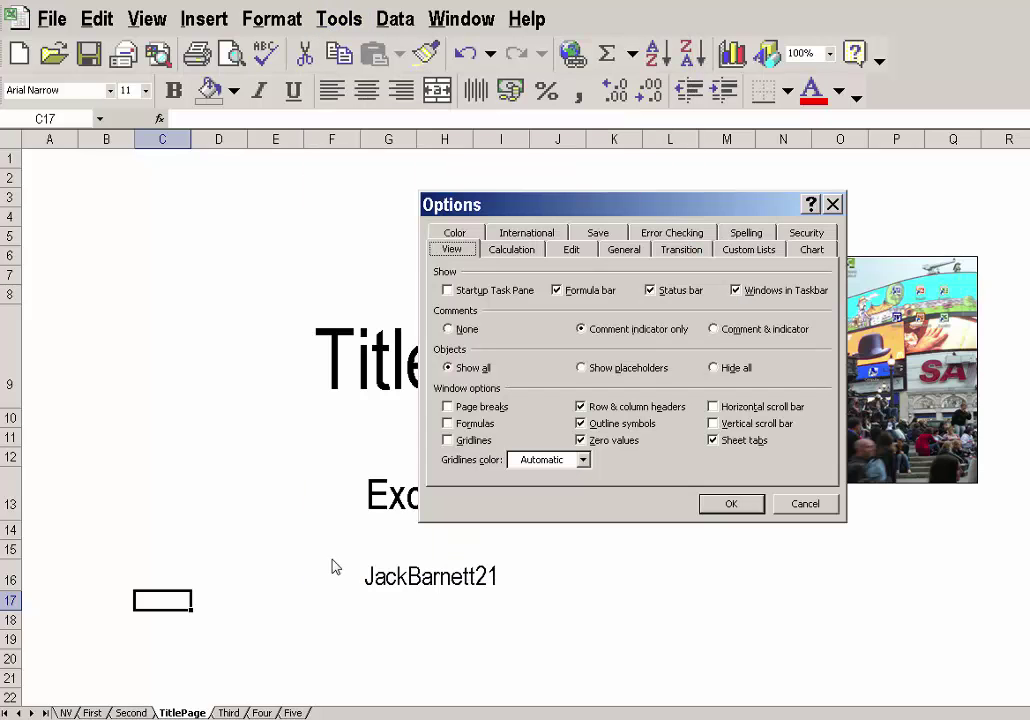
pyautogui.click(448, 441)
pyautogui.click(581, 422)
pyautogui.click(729, 504)
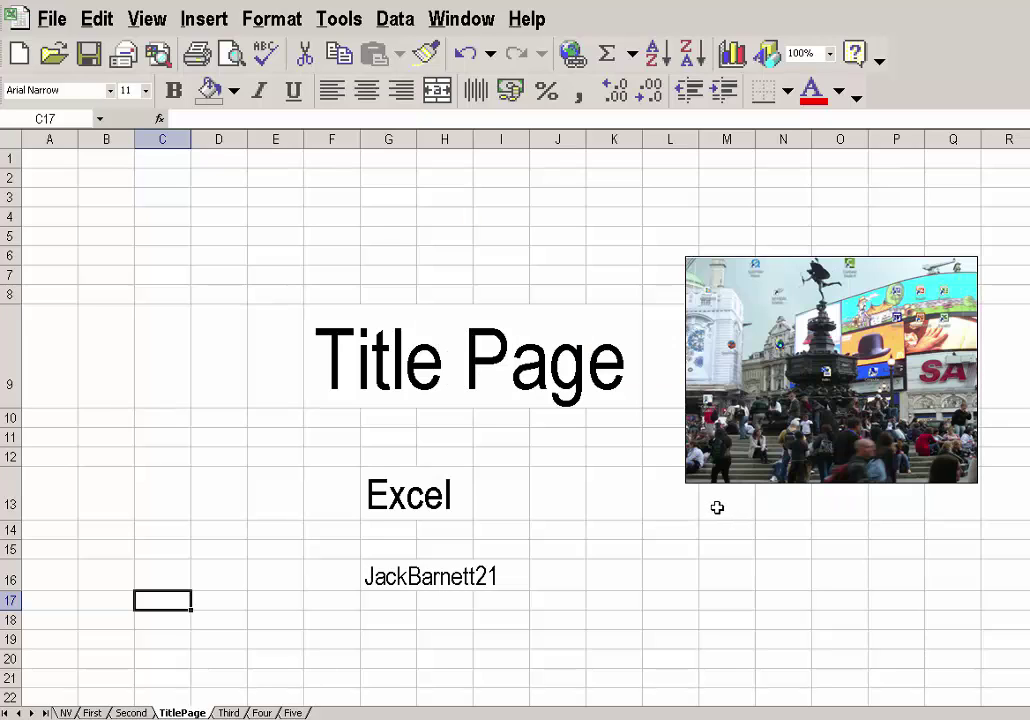
# Hide the TitlePage sheet's gridlines and row and column headers, and show the horizontal and vertical scroll bars
pyautogui.click(332, 19)
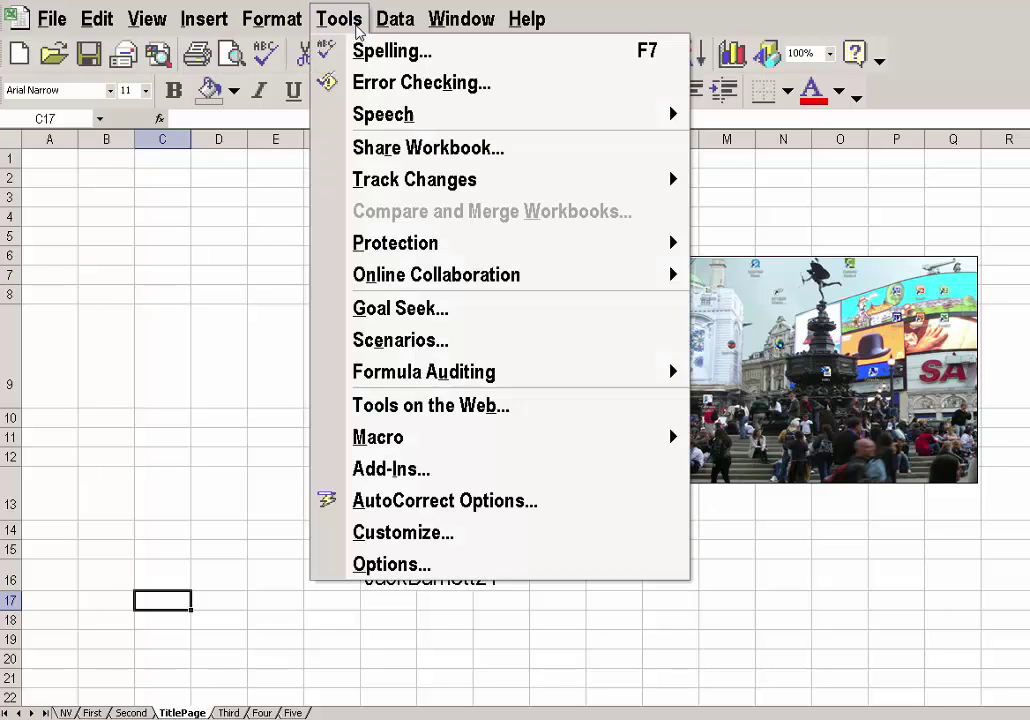
pyautogui.click(354, 565)
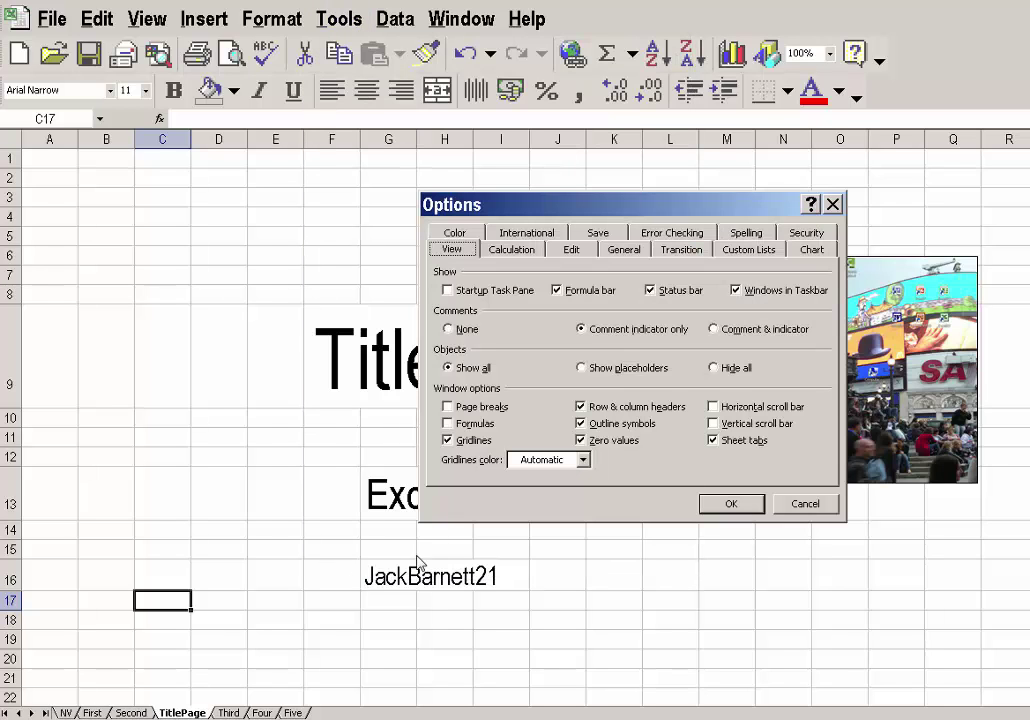
pyautogui.click(447, 443)
pyautogui.click(584, 409)
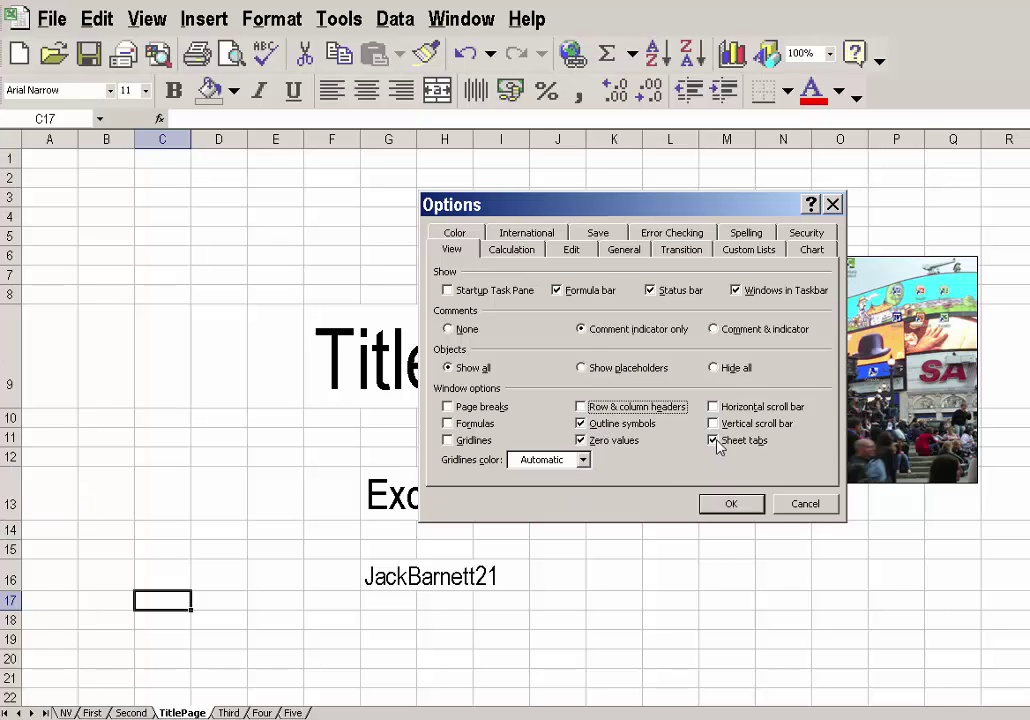
pyautogui.click(714, 423)
pyautogui.click(714, 407)
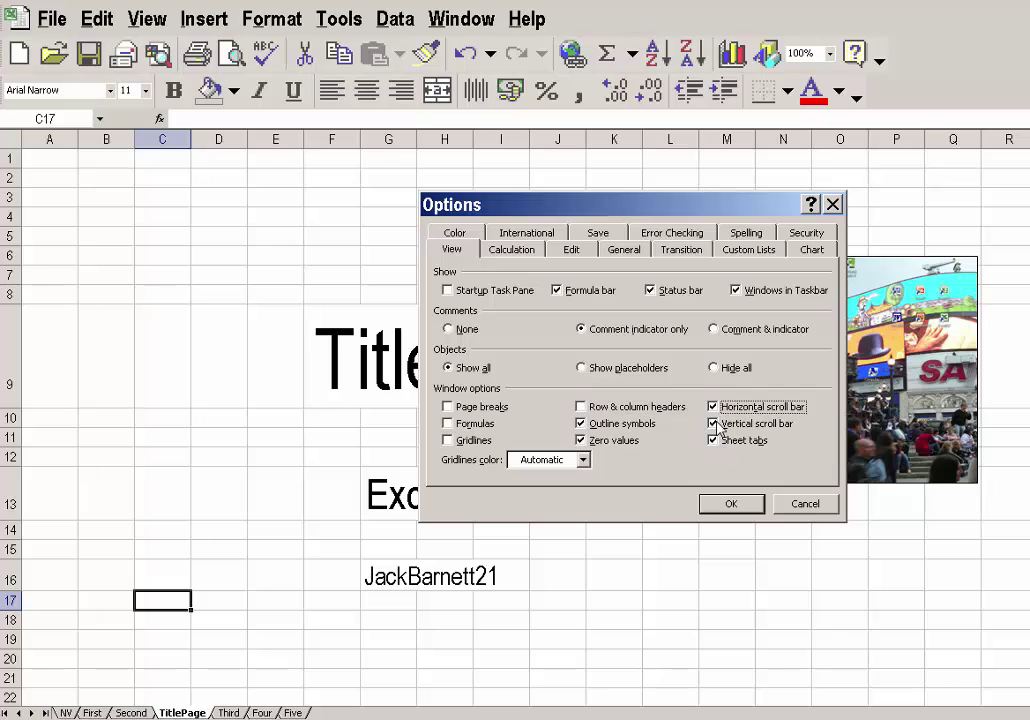
pyautogui.click(727, 504)
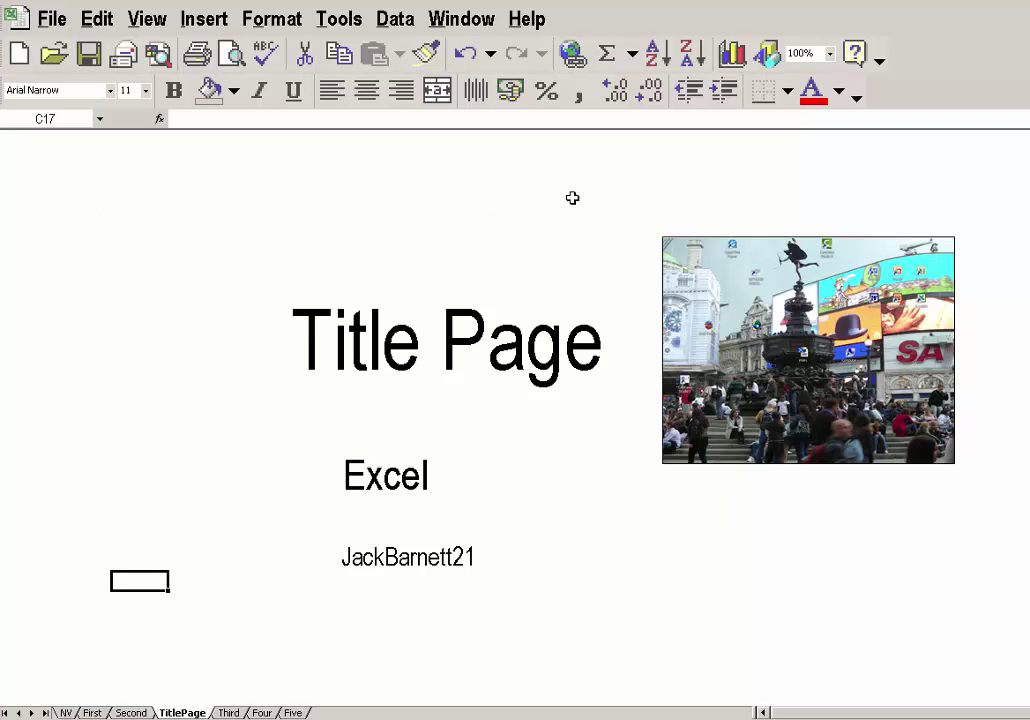
# Hide the Formatting toolbar and show it again
pyautogui.rightClick(295, 106)
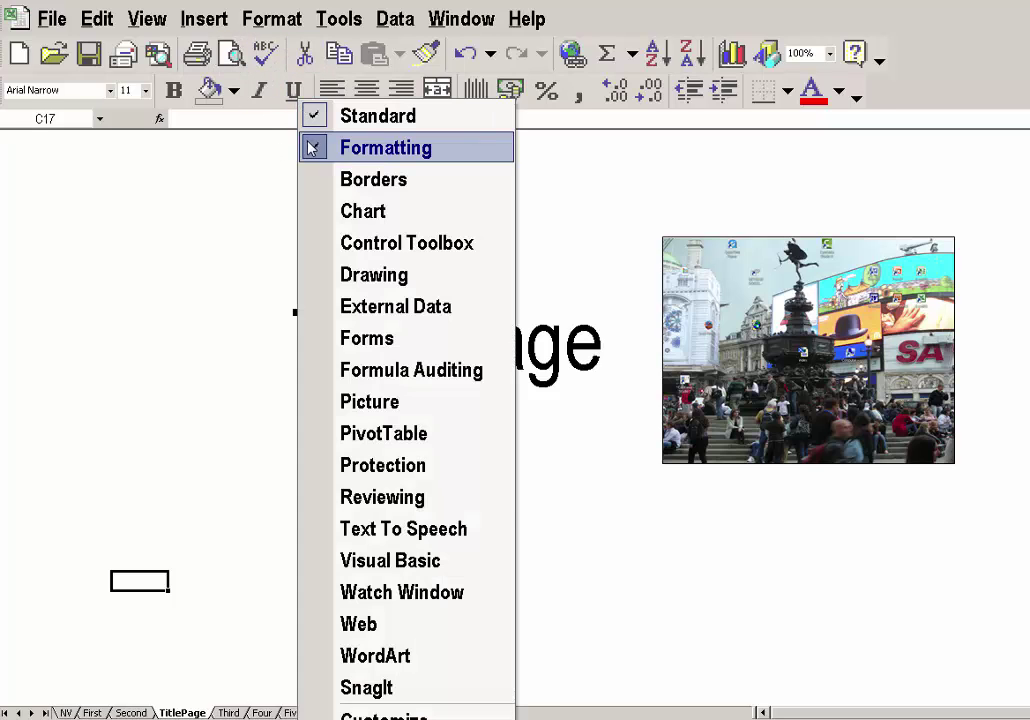
pyautogui.click(310, 146)
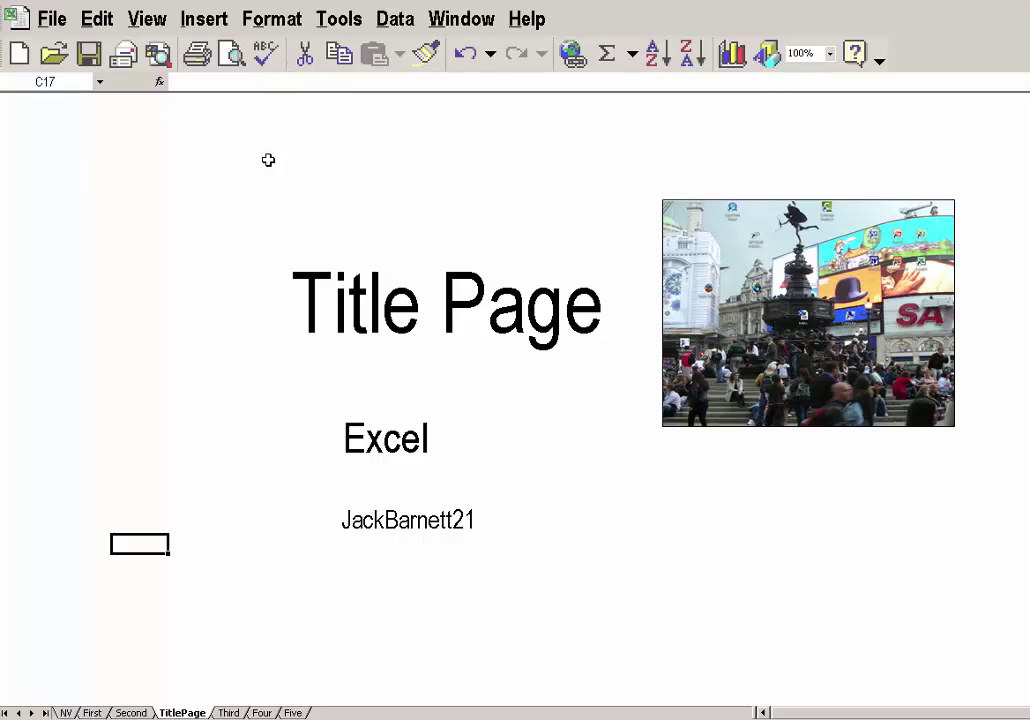
pyautogui.rightClick(272, 66)
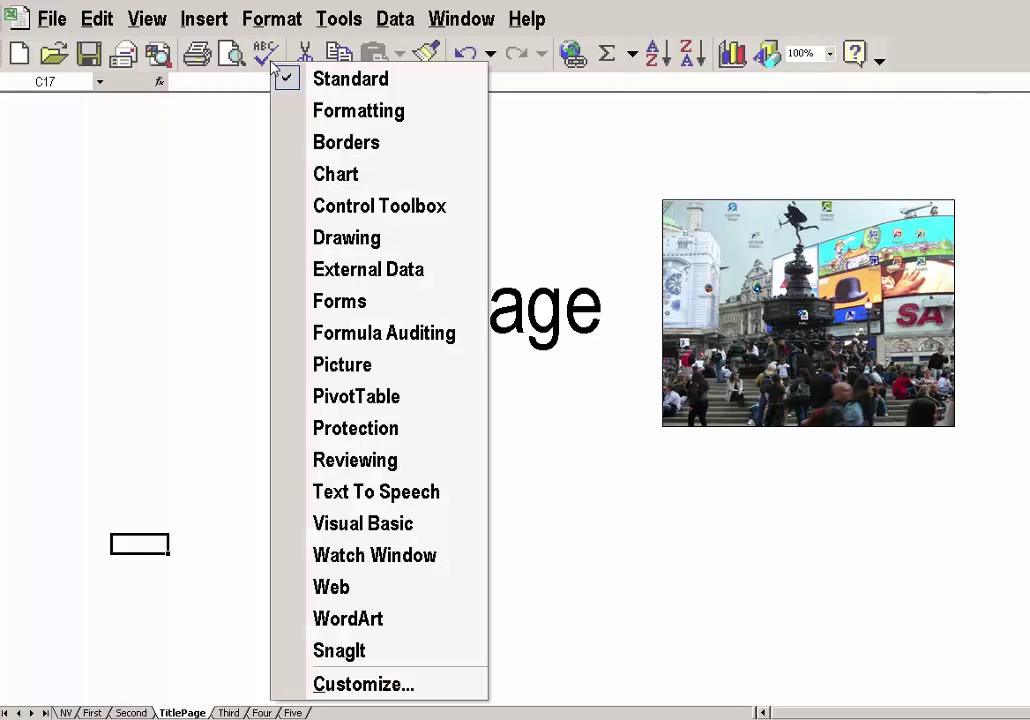
pyautogui.click(293, 108)
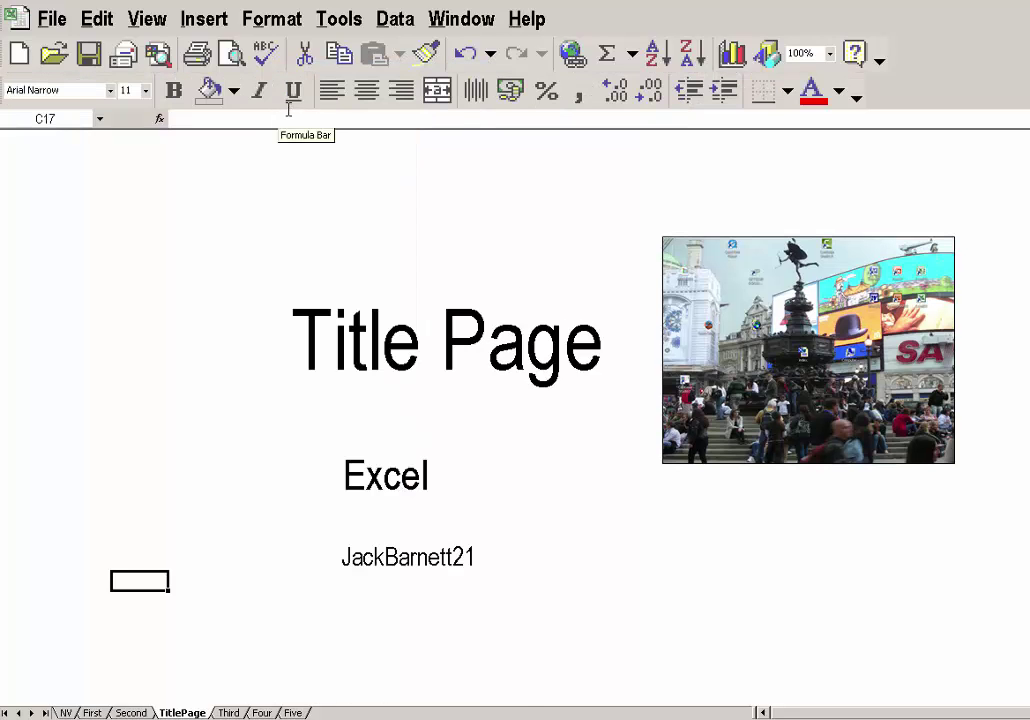
# Hide the Formatting and Standard toolbars on the title page
pyautogui.rightClick(315, 100)
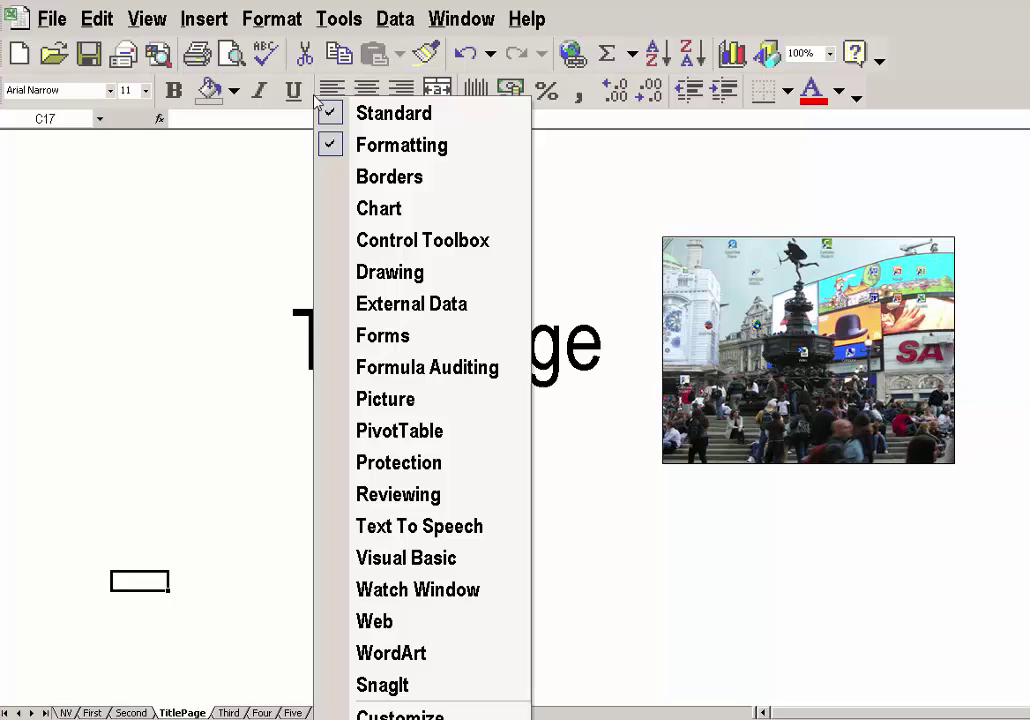
pyautogui.click(325, 147)
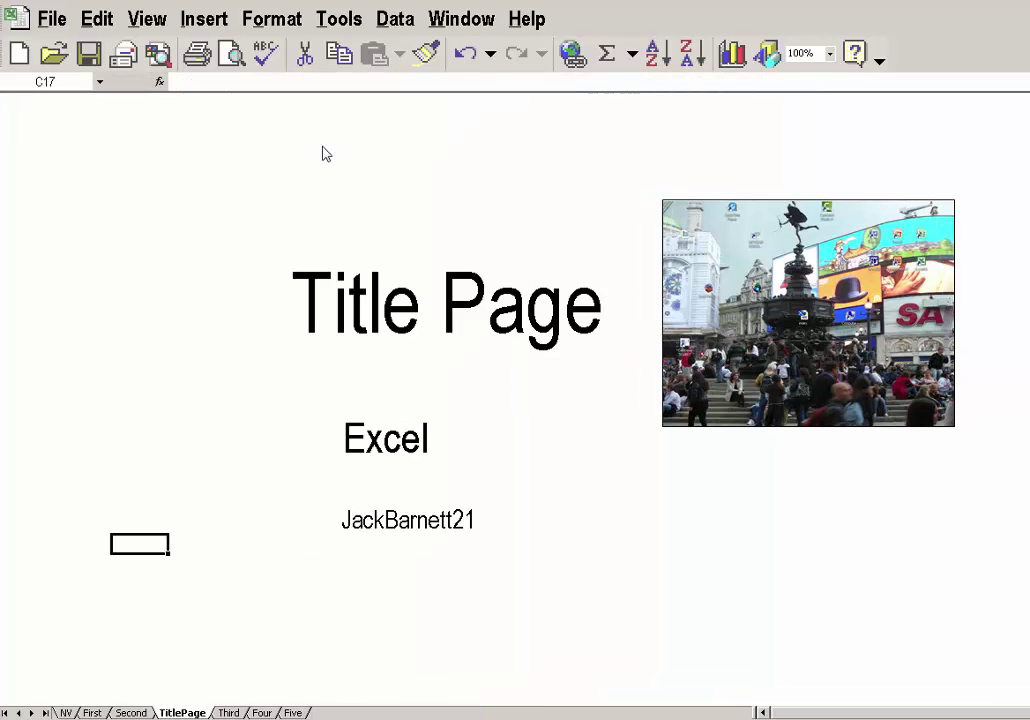
pyautogui.rightClick(315, 58)
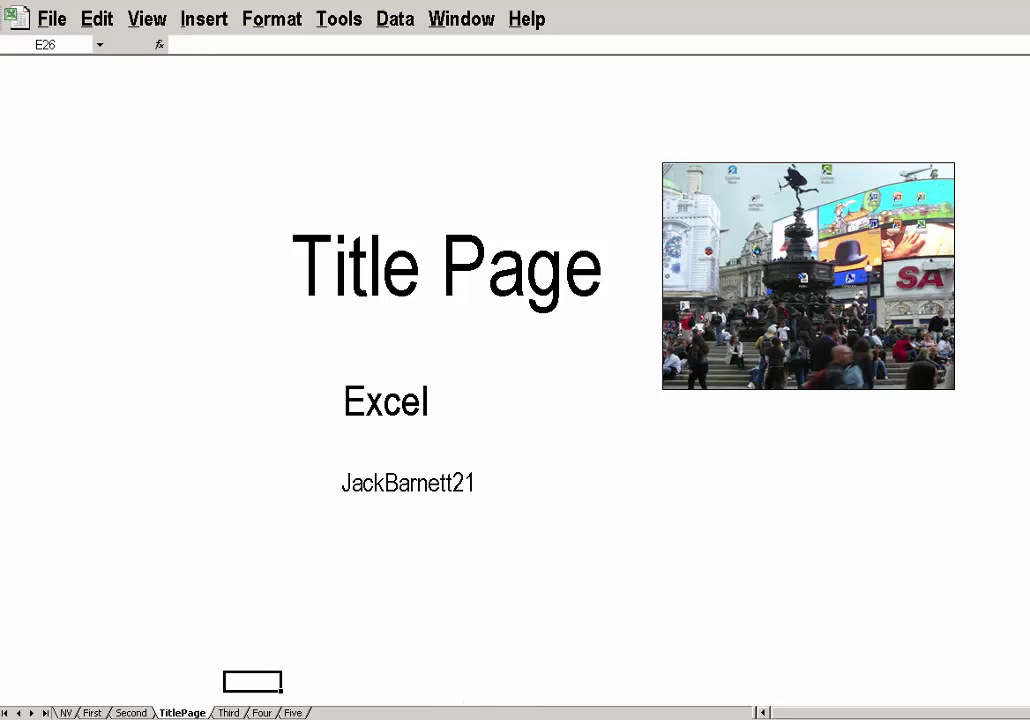
# Record a macro stored in This Workbook that switches from the TitlePage sheet to the Third sheet
pyautogui.hotkey('ctrl', 'pagedown')
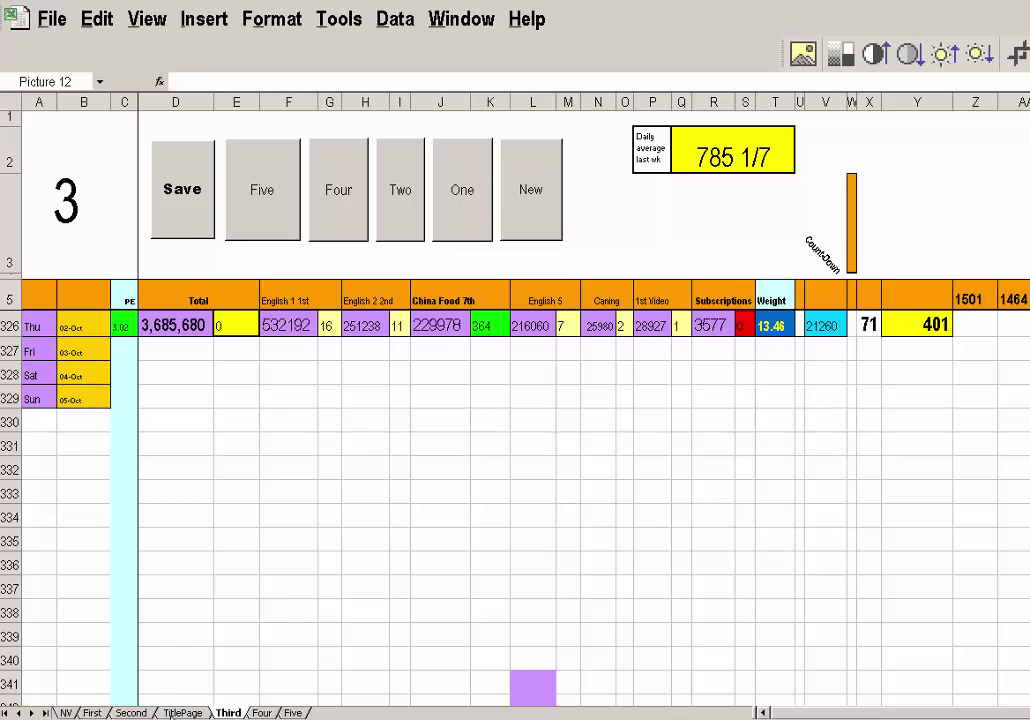
pyautogui.click(180, 712)
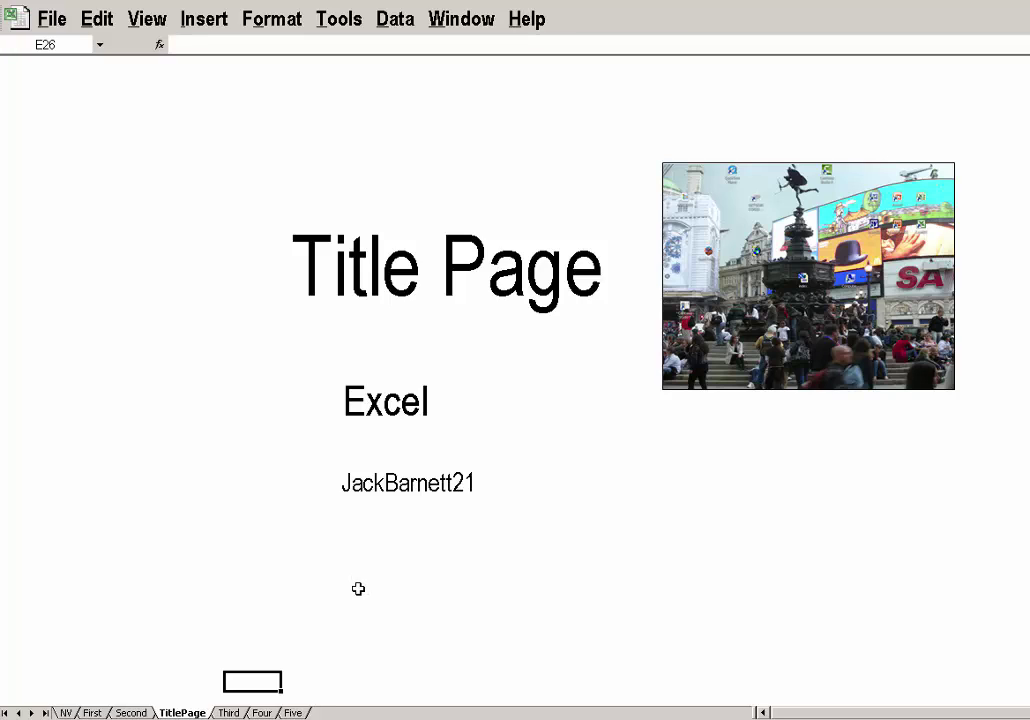
pyautogui.click(336, 19)
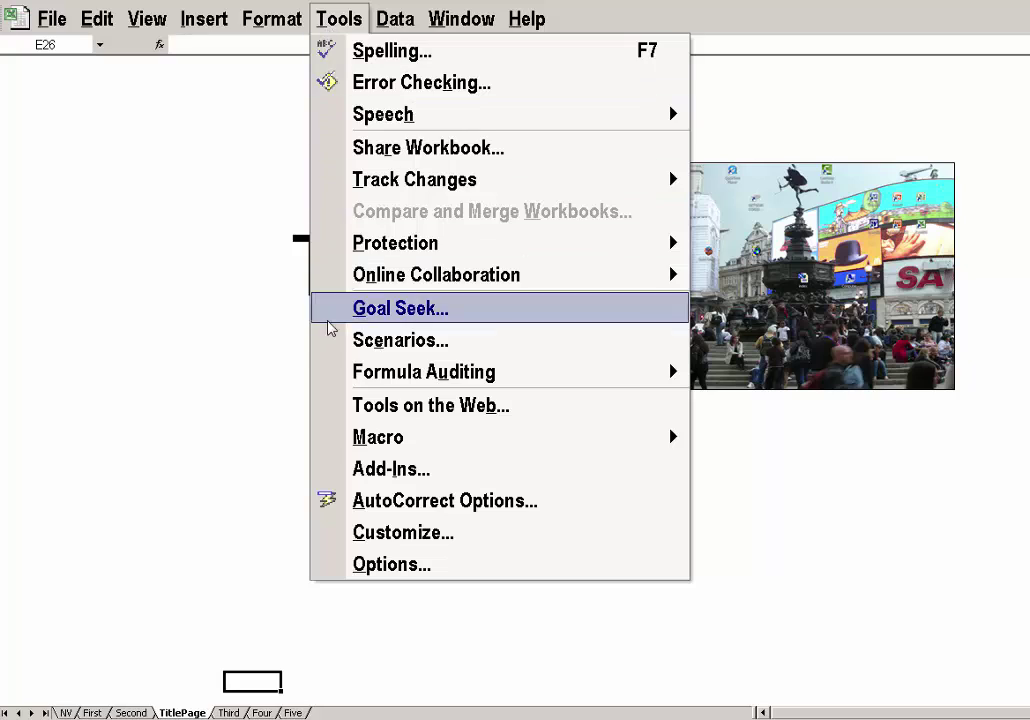
pyautogui.moveTo(330, 449)
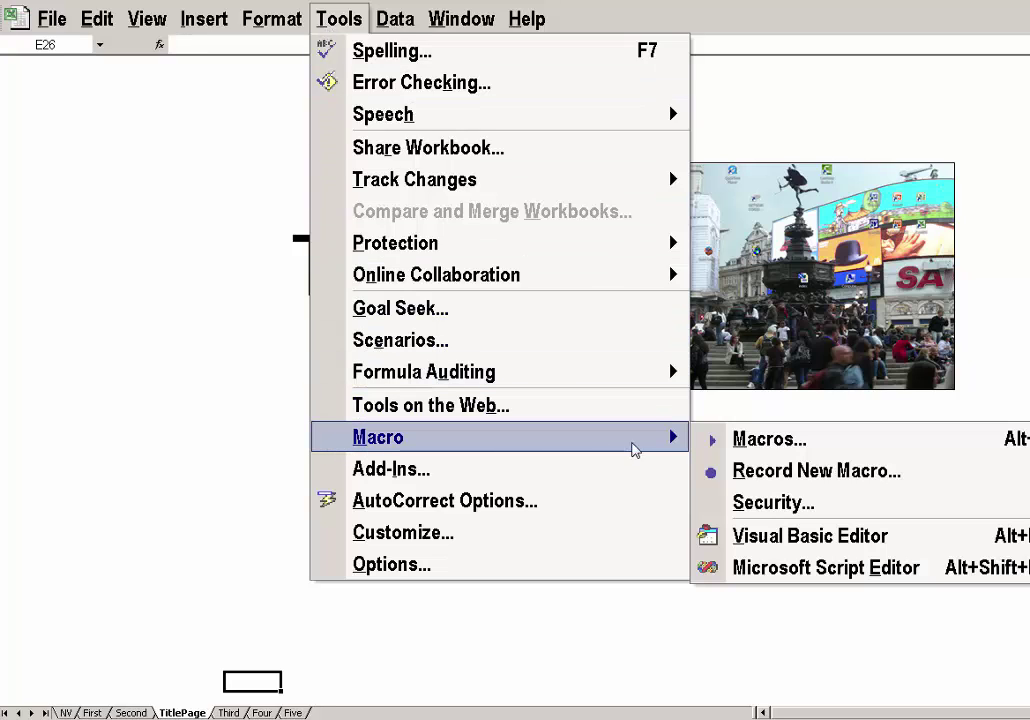
pyautogui.click(720, 471)
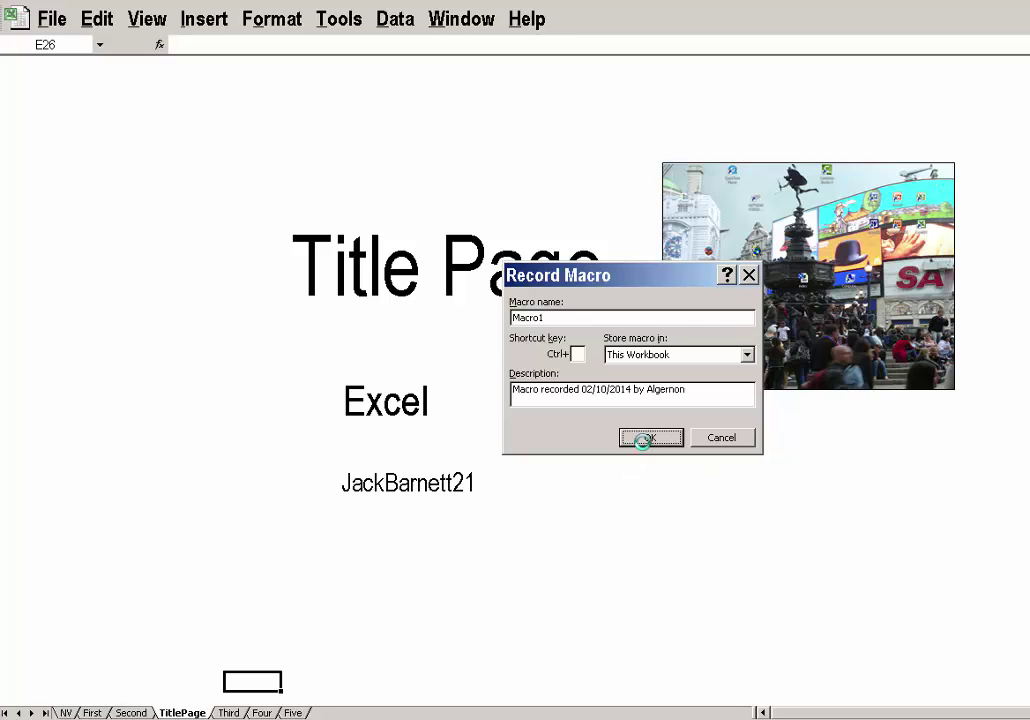
pyautogui.click(646, 439)
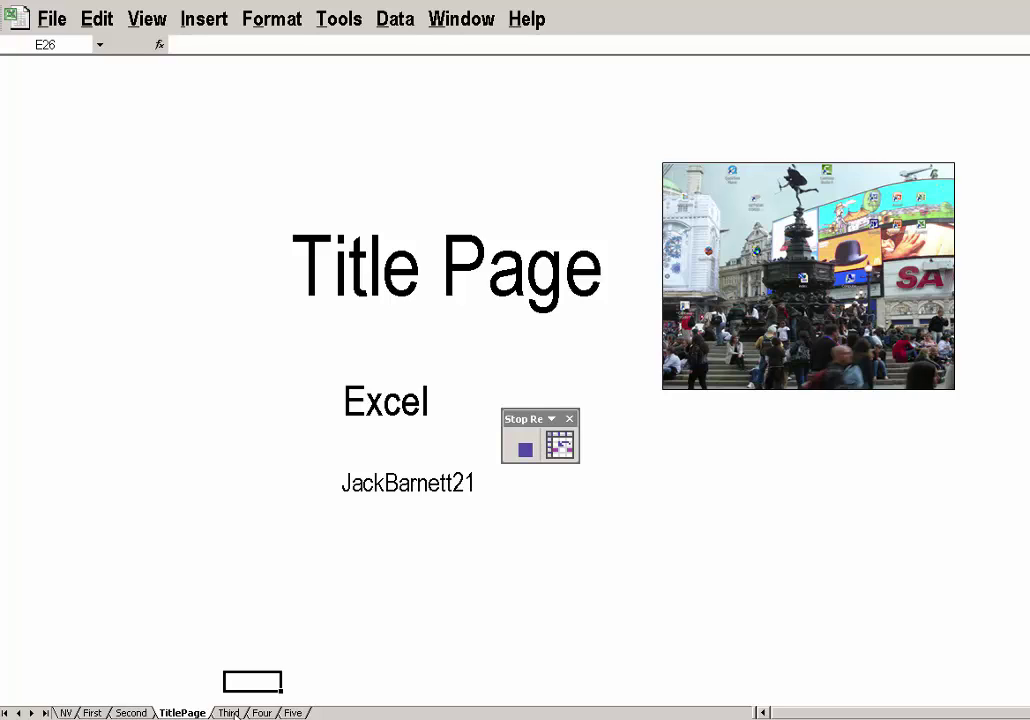
pyautogui.click(229, 713)
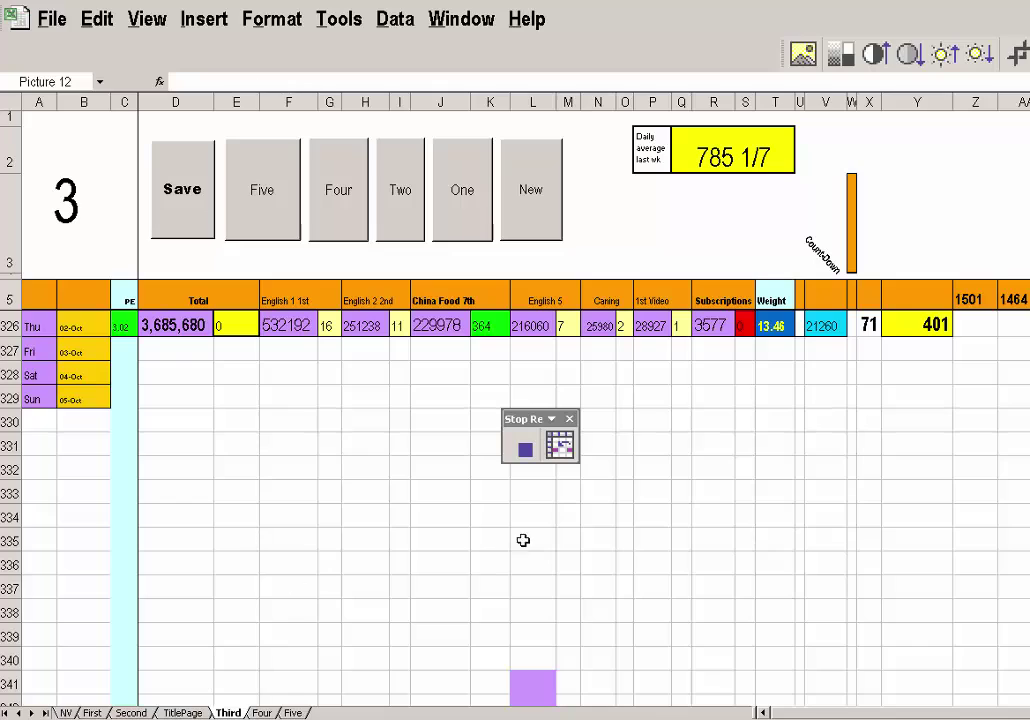
pyautogui.click(524, 448)
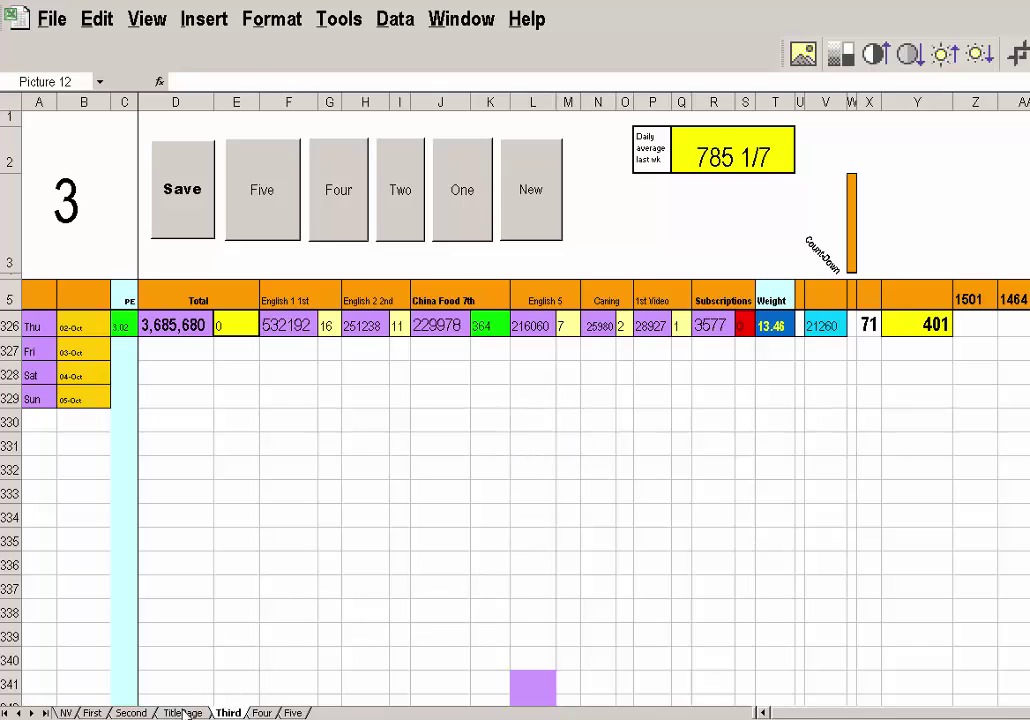
# Return to the TitlePage sheet, show the Forms toolbar and move it into the empty area below the picture's lower-left corner
pyautogui.hotkey('ctrl', 'pageup')
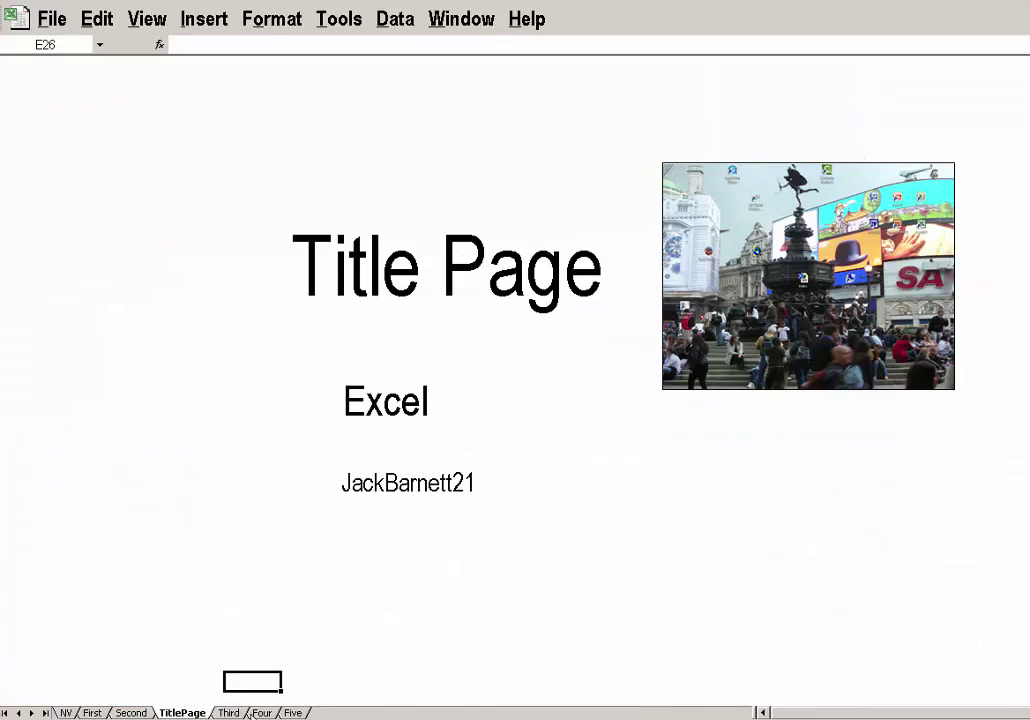
pyautogui.rightClick(384, 537)
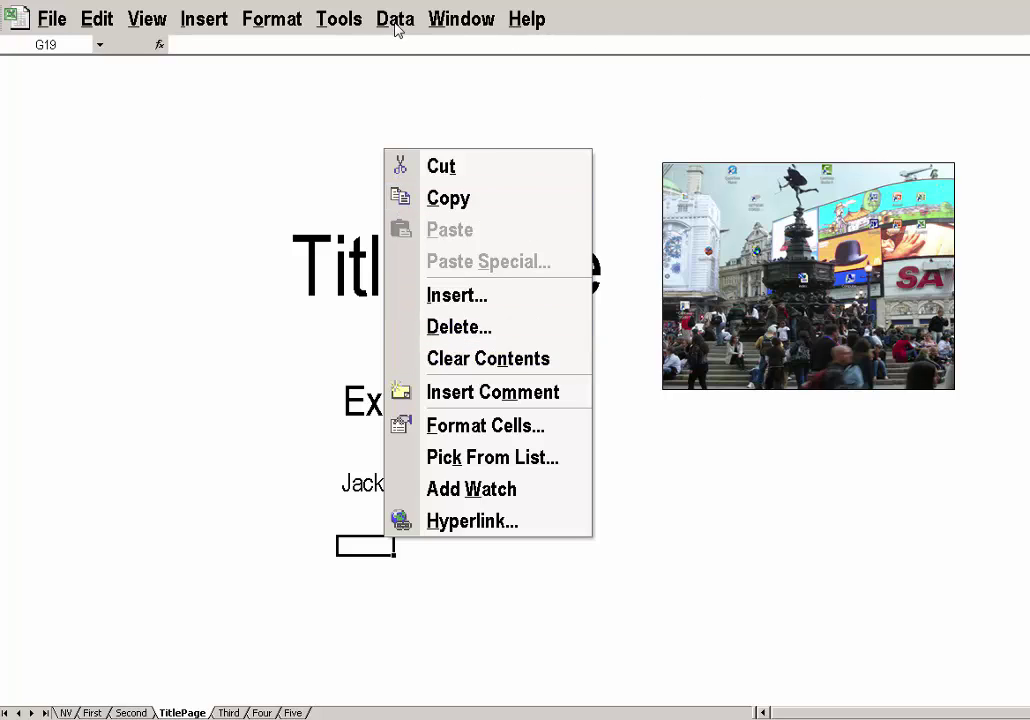
pyautogui.click(356, 20)
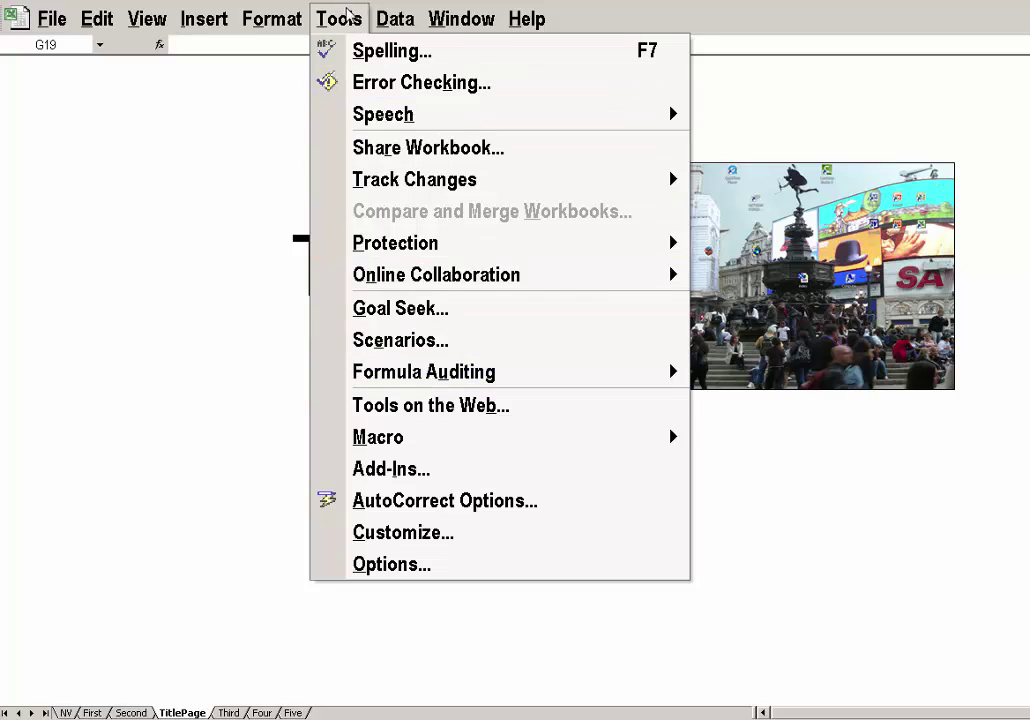
pyautogui.moveTo(276, 18)
pyautogui.moveTo(226, 28)
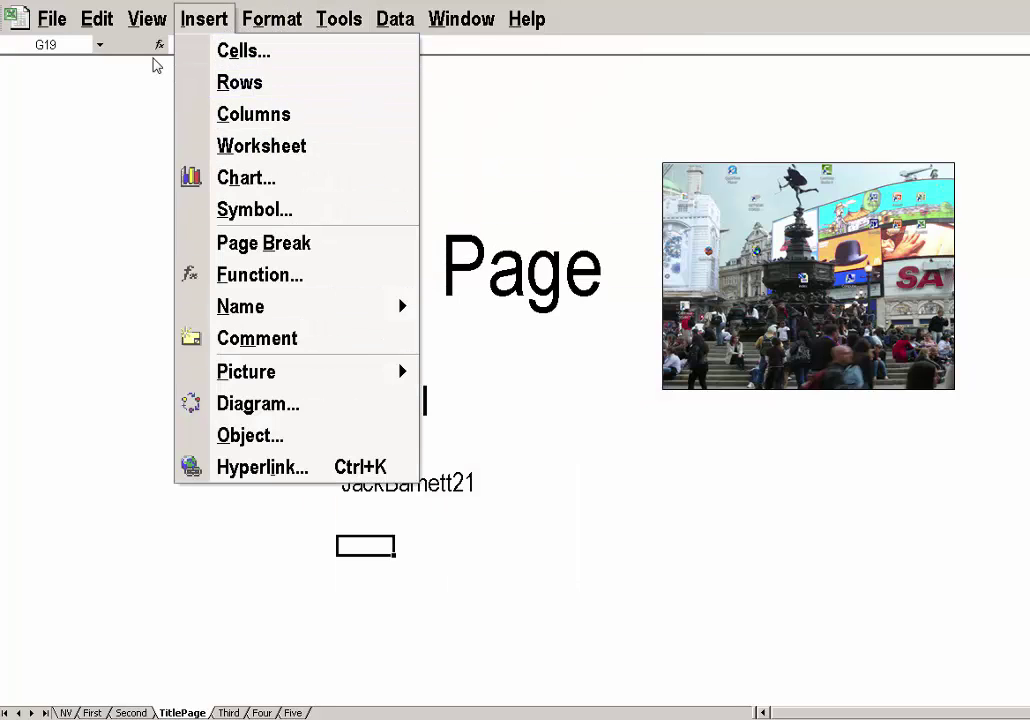
pyautogui.moveTo(152, 33)
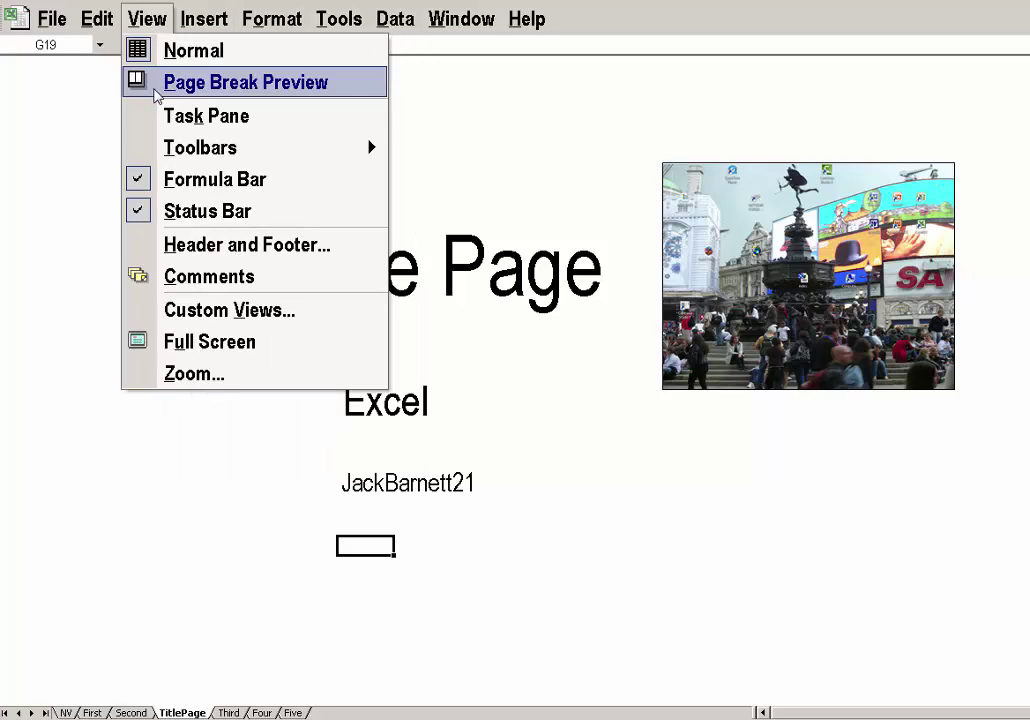
pyautogui.moveTo(155, 148)
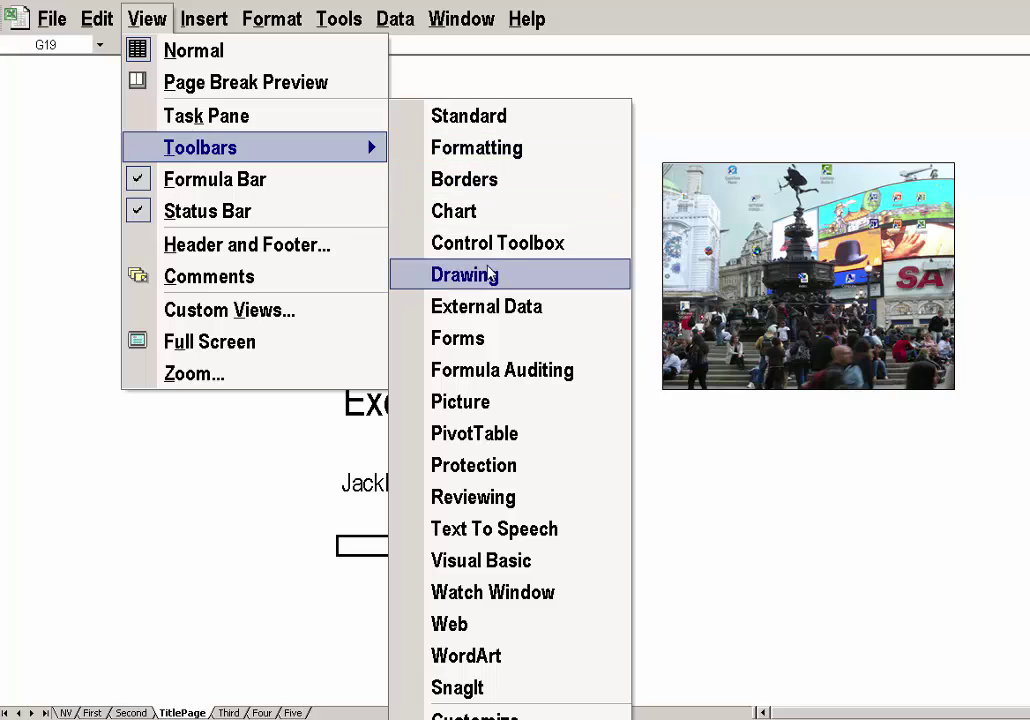
pyautogui.click(485, 340)
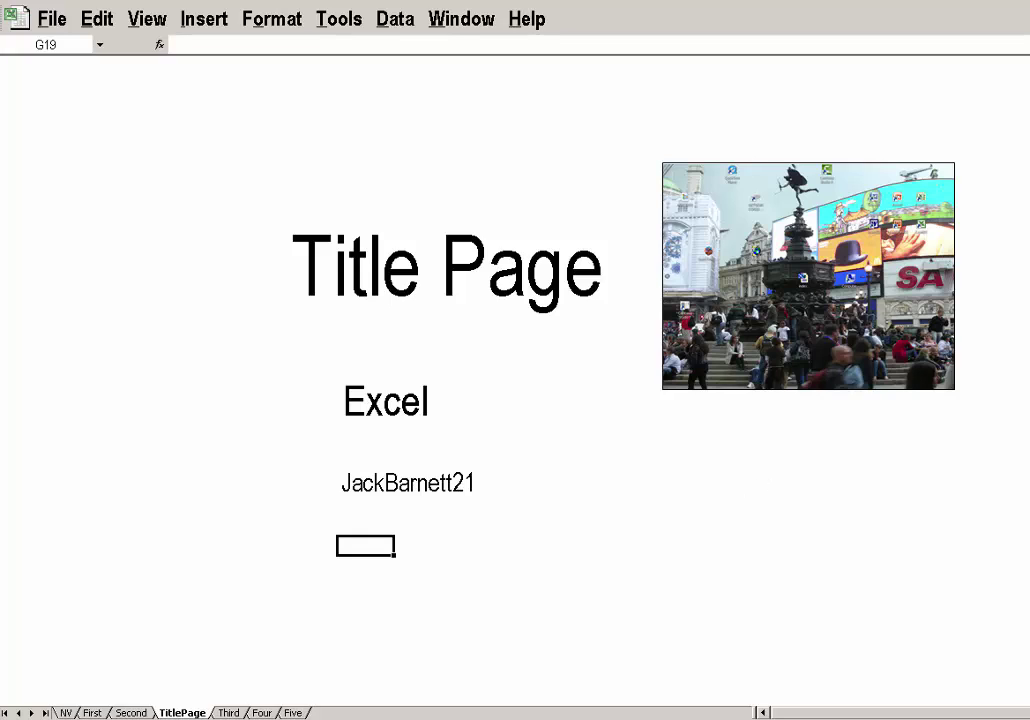
pyautogui.moveTo(920, 395); pyautogui.dragTo(616, 359)
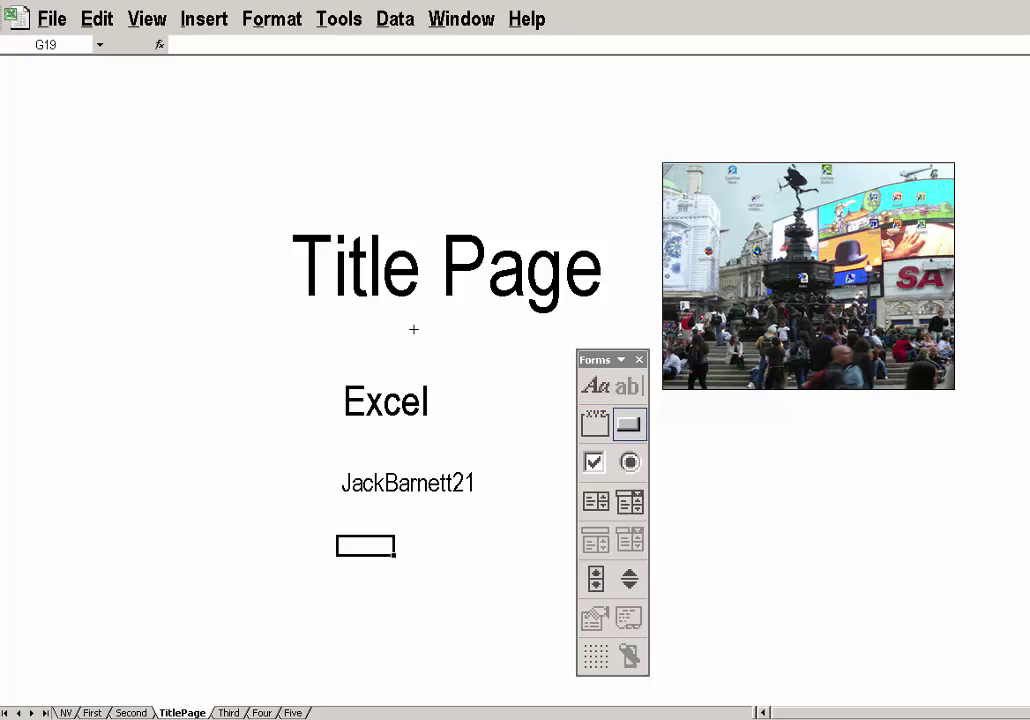
# Hide the Forms toolbar and show it again
pyautogui.click(155, 24)
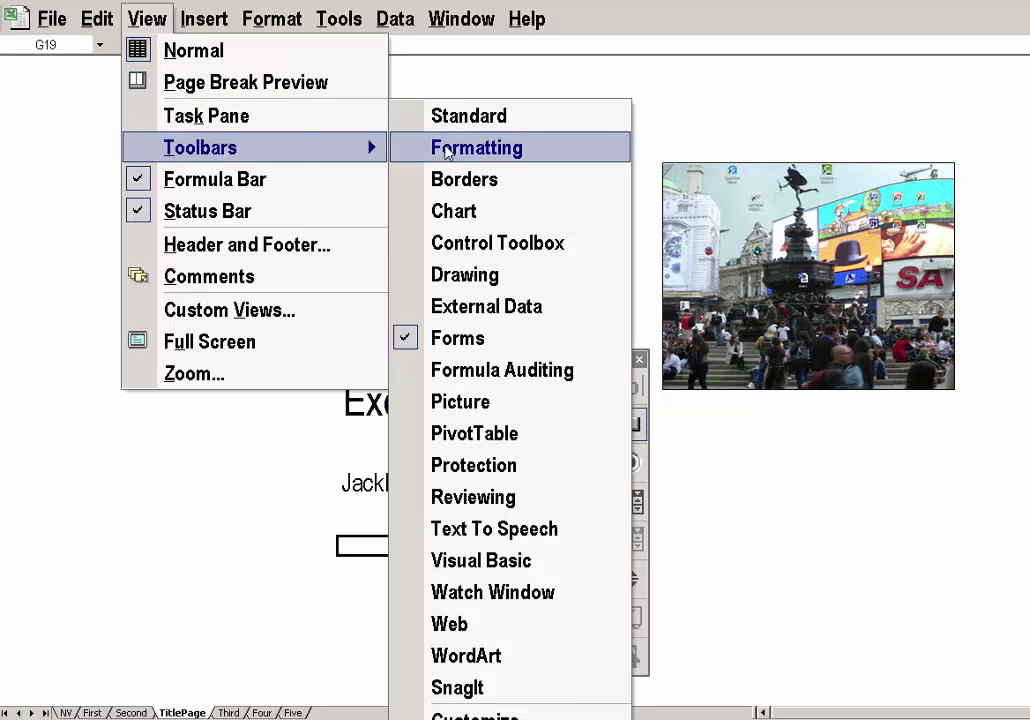
pyautogui.click(415, 340)
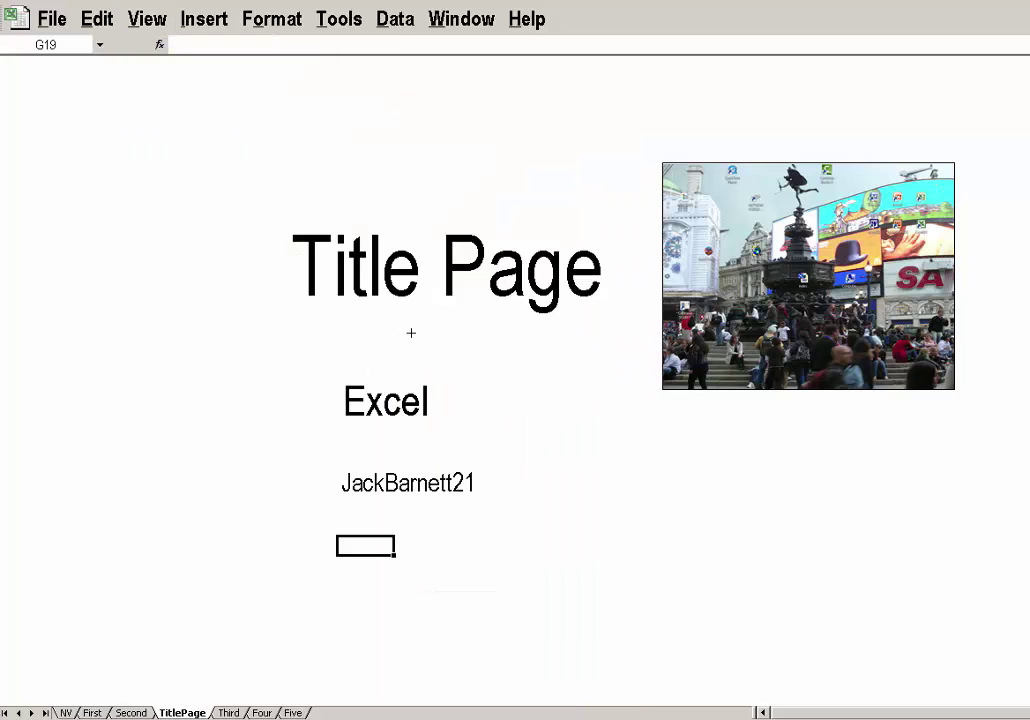
pyautogui.click(155, 27)
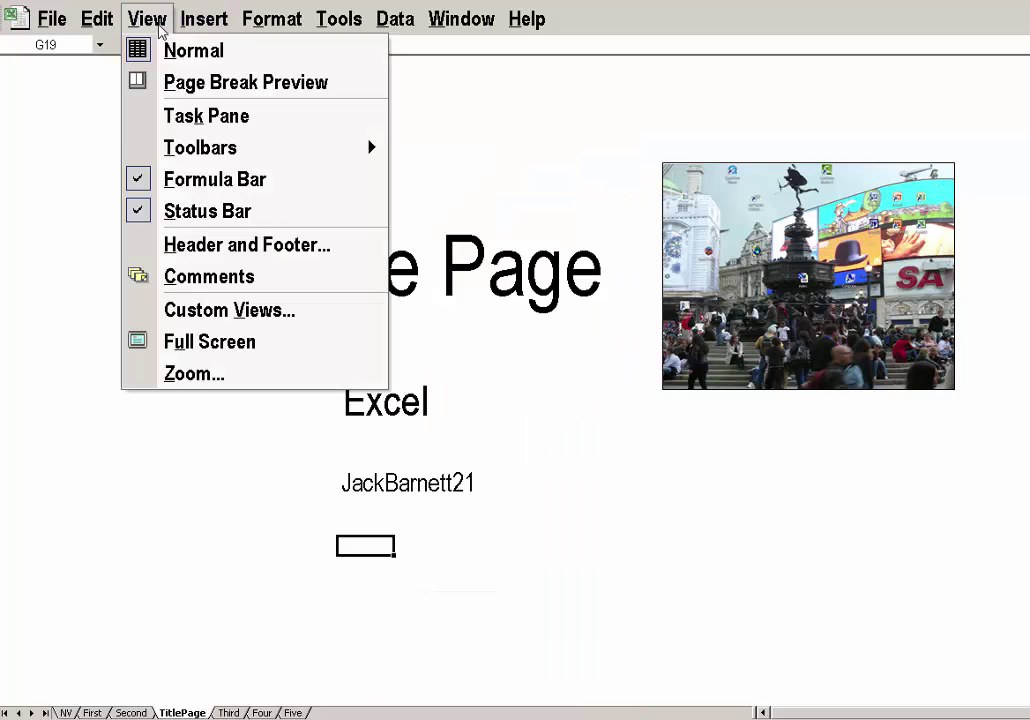
pyautogui.moveTo(147, 154)
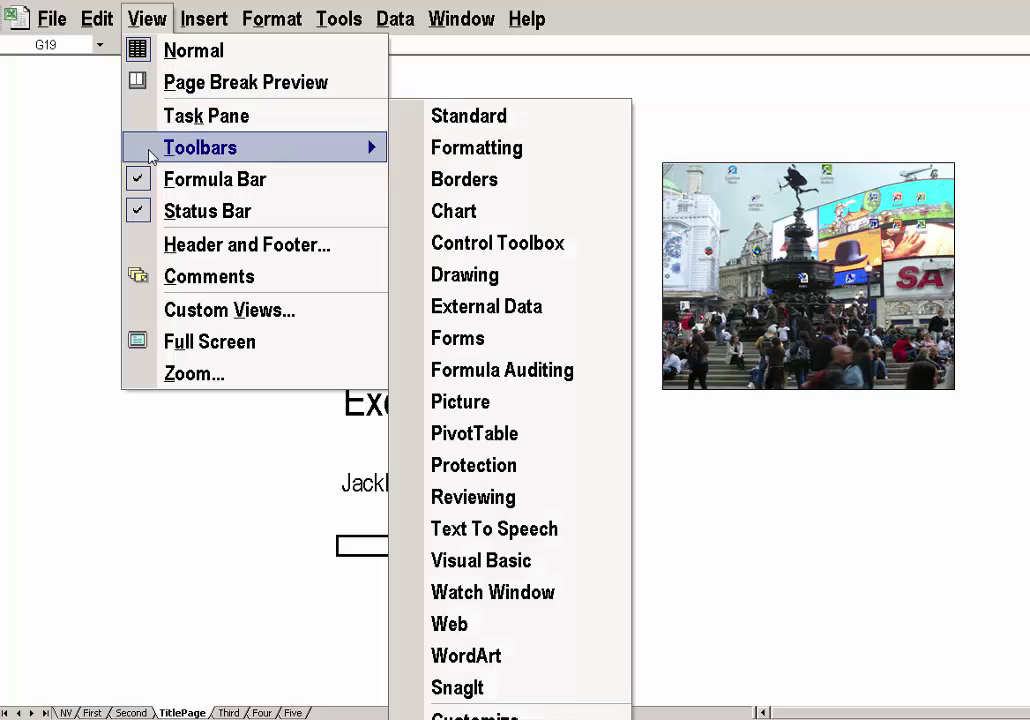
pyautogui.click(405, 337)
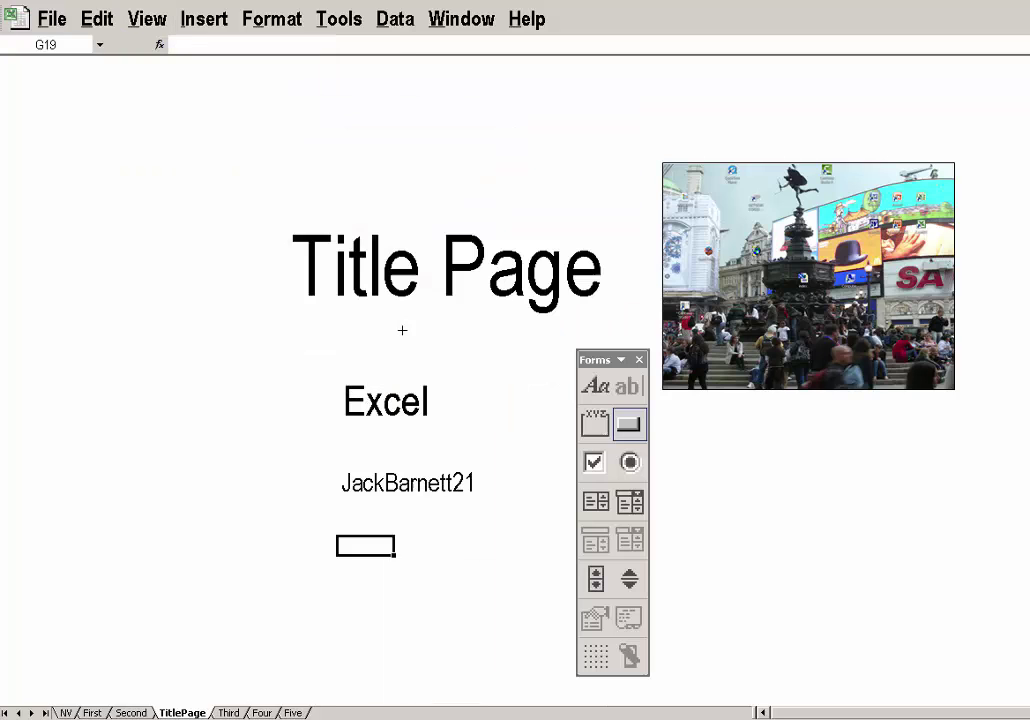
# Draw a Forms button on the TitlePage sheet just below the author line
pyautogui.click(636, 427)
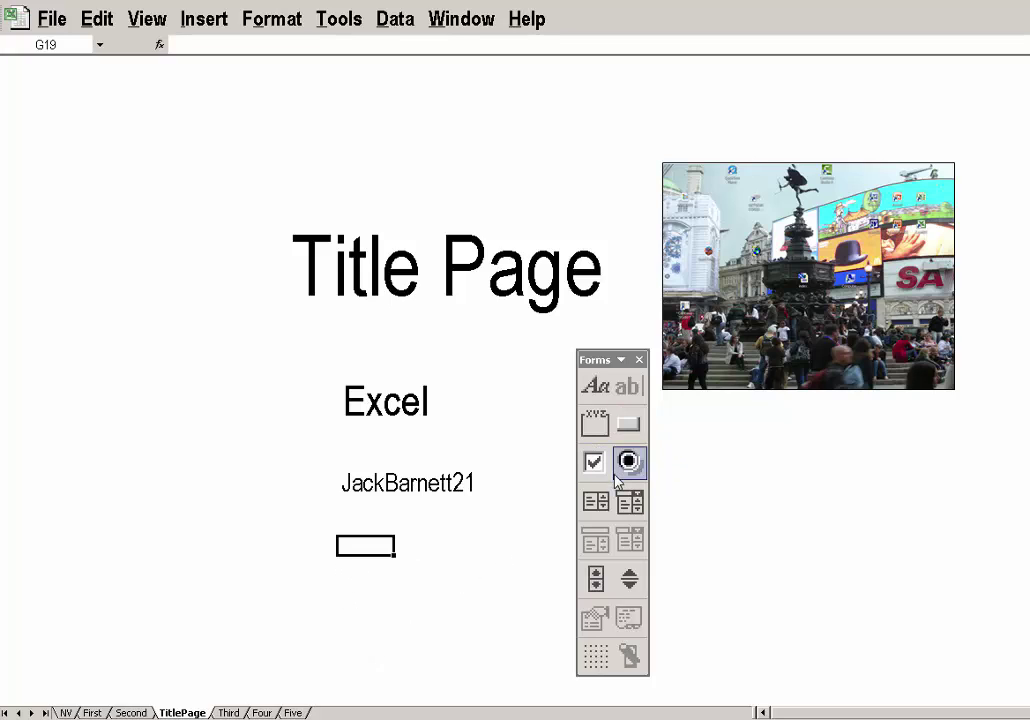
pyautogui.click(628, 424)
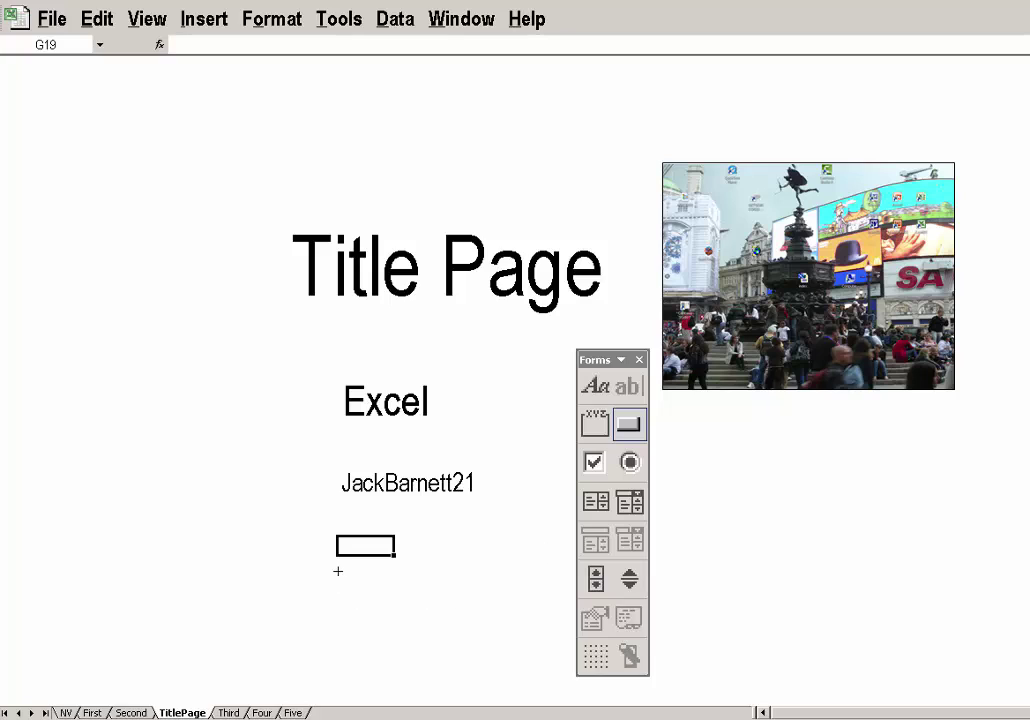
pyautogui.moveTo(338, 569); pyautogui.dragTo(406, 656)
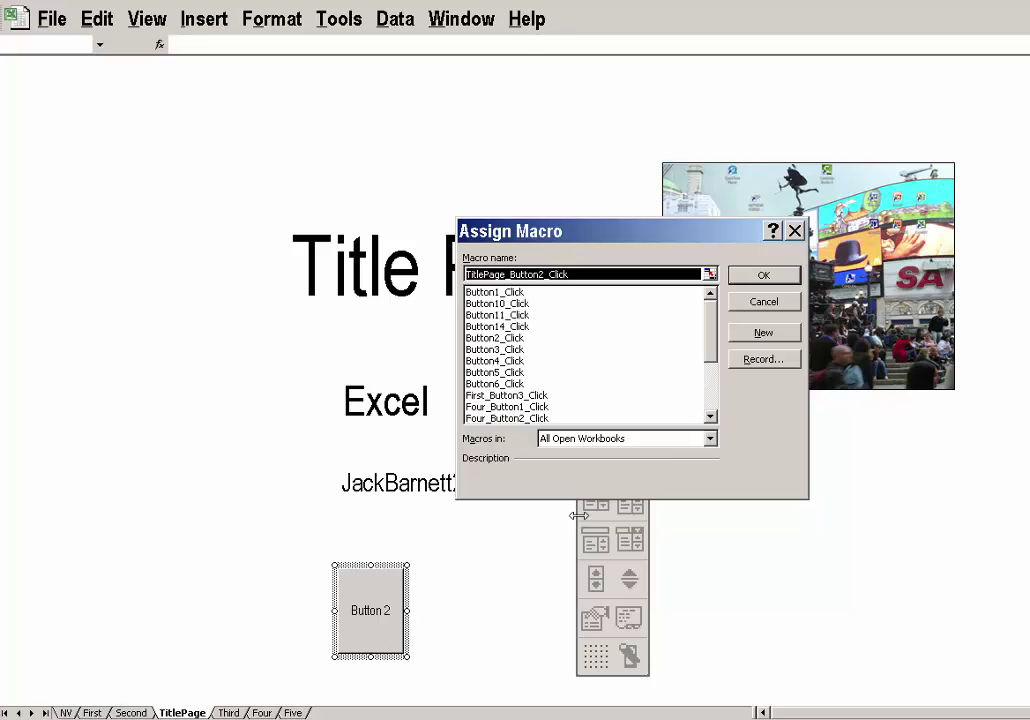
# Assign Macro1 to the new button
pyautogui.click(710, 416)
pyautogui.click(710, 416)
pyautogui.click(710, 416)
pyautogui.click(710, 416)
pyautogui.click(710, 416)
pyautogui.click(710, 416)
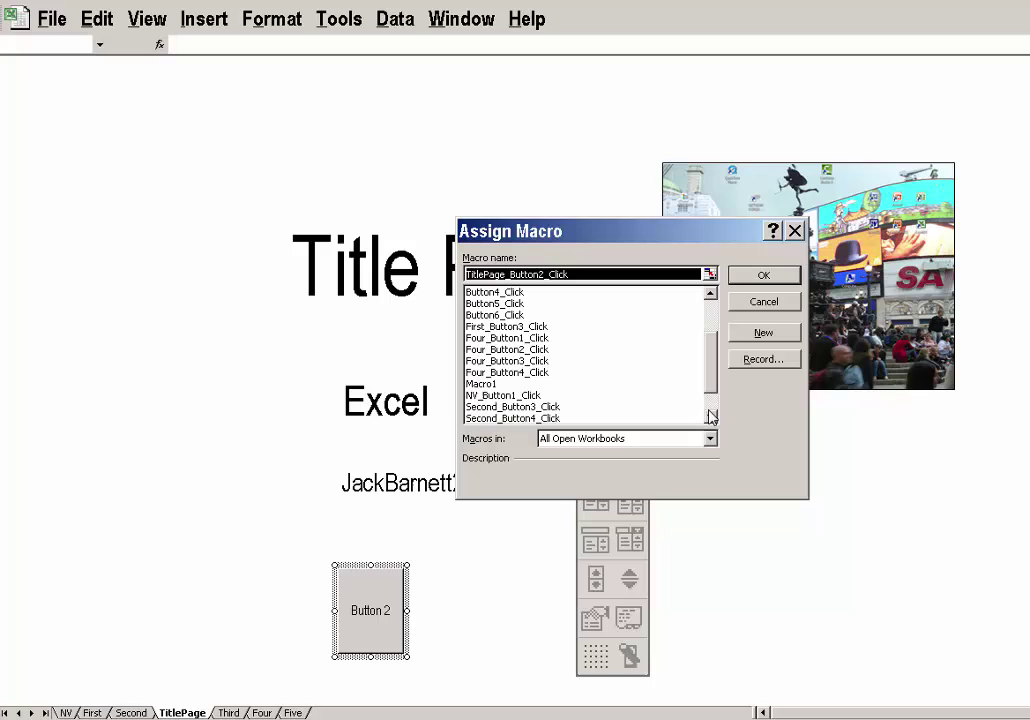
pyautogui.click(484, 384)
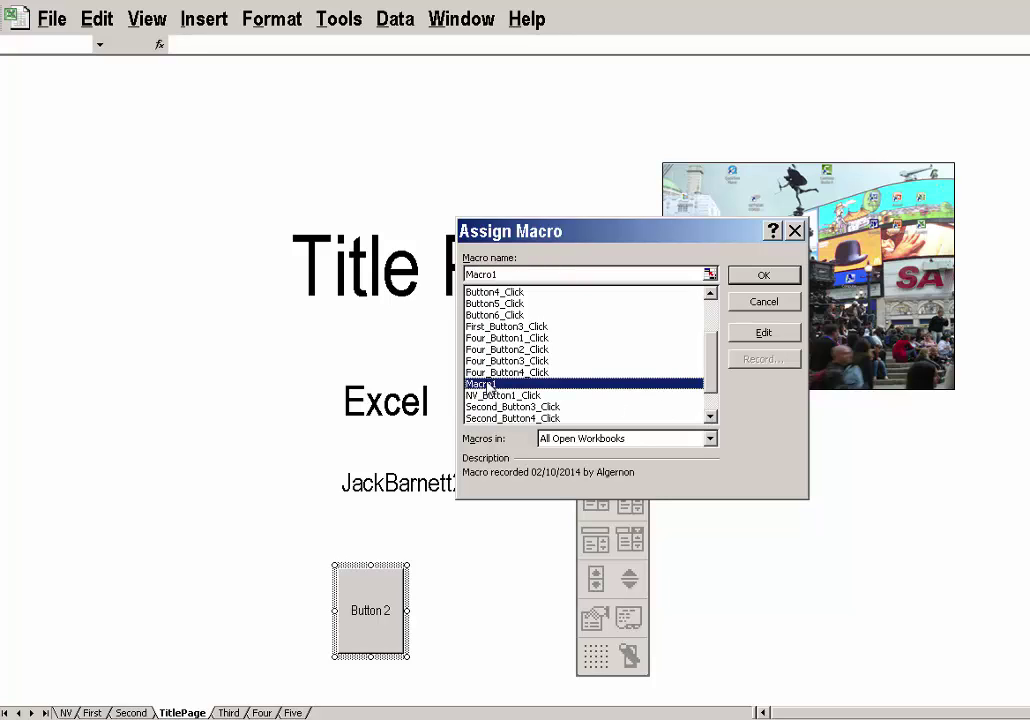
pyautogui.click(760, 276)
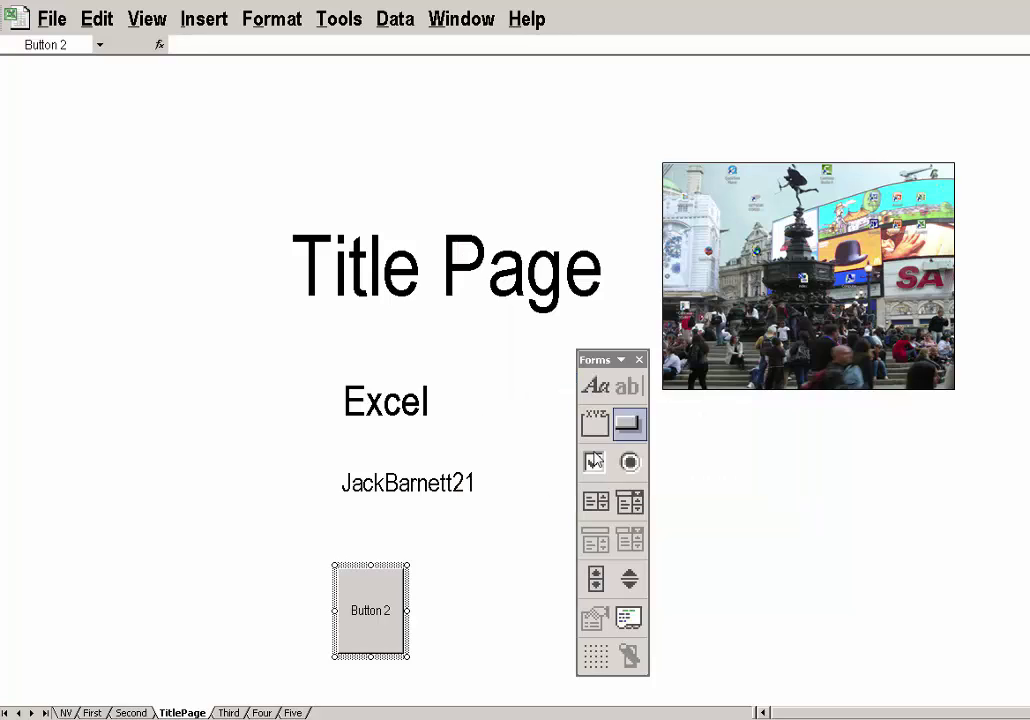
# Replace the new button's caption with "Page Three"
pyautogui.moveTo(386, 610); pyautogui.dragTo(341, 610)
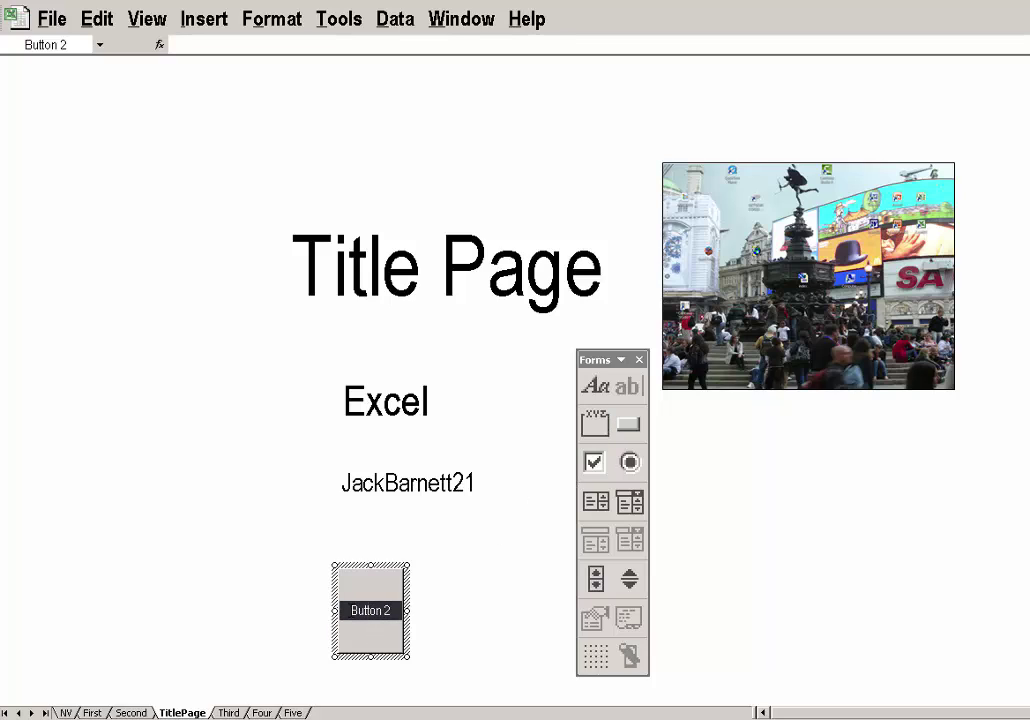
pyautogui.write('Page Three')
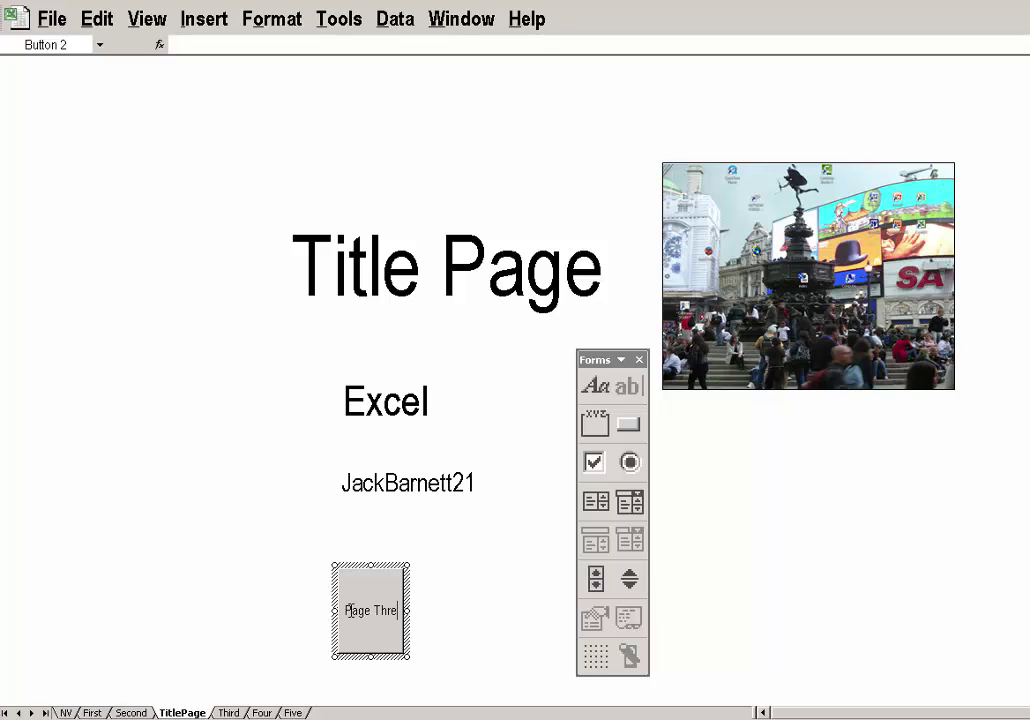
pyautogui.click(435, 569)
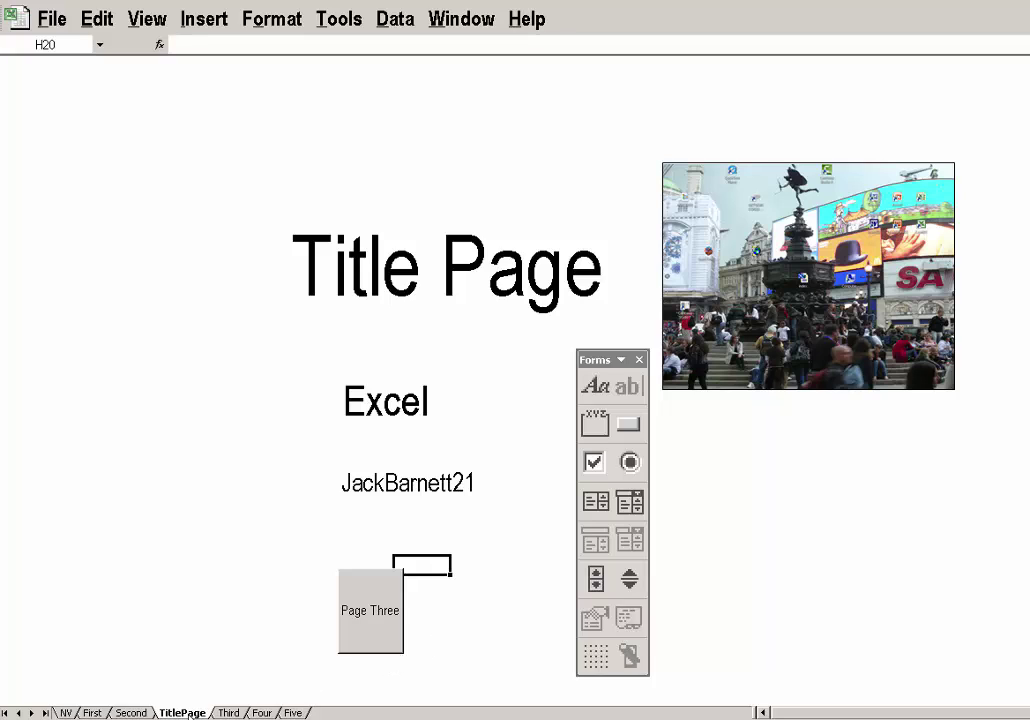
# Change the button's caption to "Third Page", with each word on its own line
pyautogui.rightClick(369, 619)
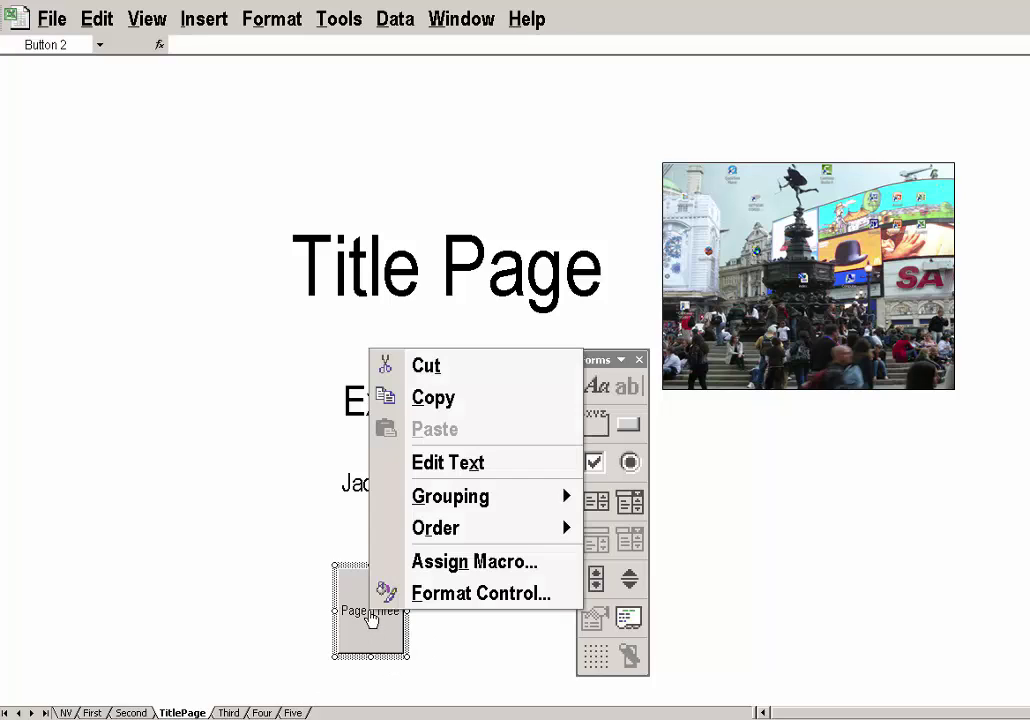
pyautogui.press('x')
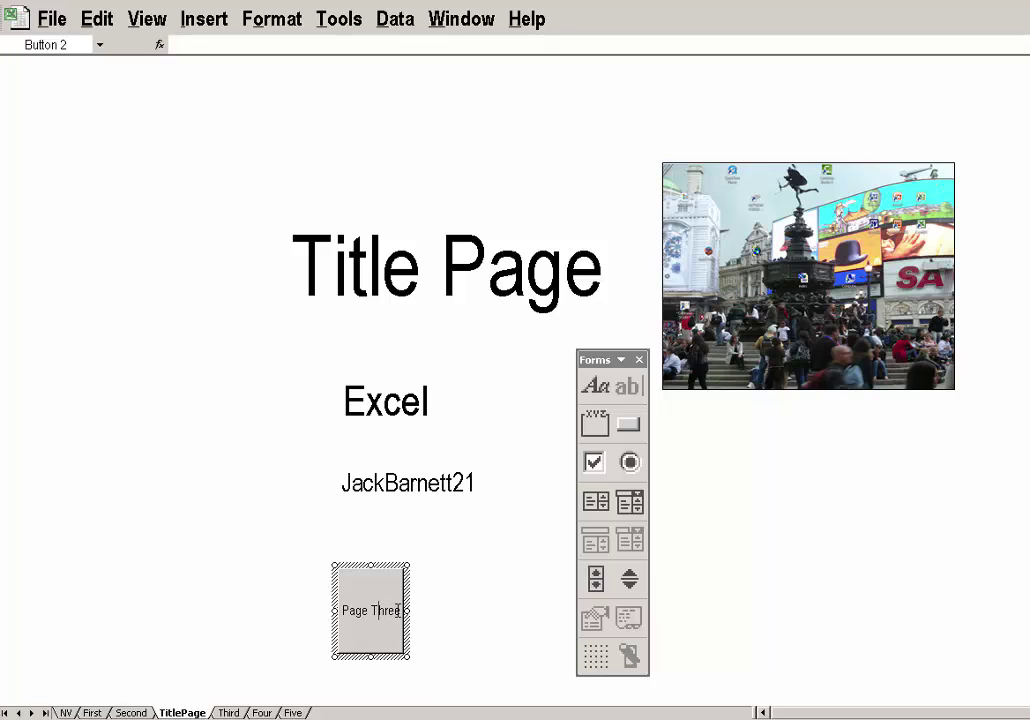
pyautogui.moveTo(396, 610); pyautogui.dragTo(340, 610)
pyautogui.write('Third')
pyautogui.press('Return')
pyautogui.write('Page')
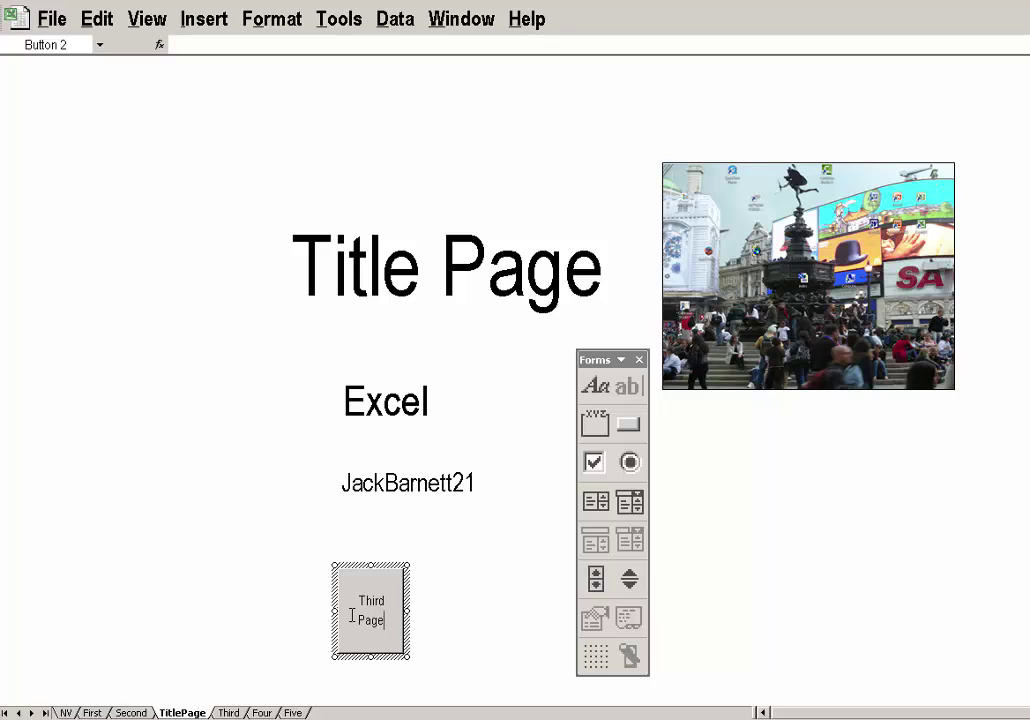
pyautogui.click(494, 552)
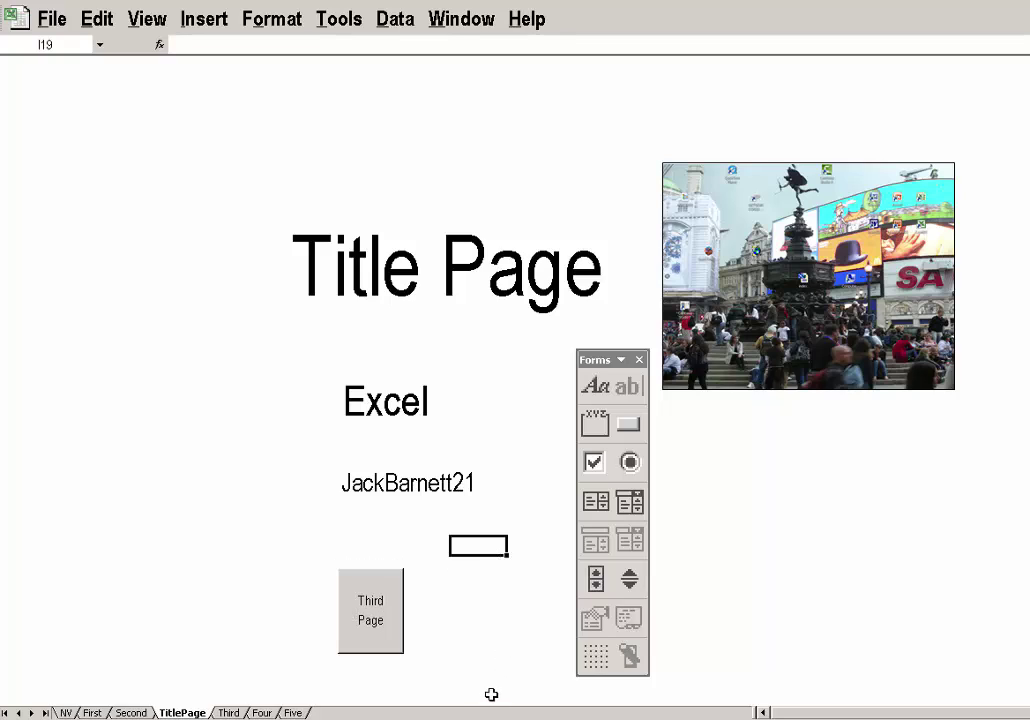
# Go to the Third sheet with the Third Page button and record Macro2 in This Workbook, switching back to the TitlePage sheet
pyautogui.click(395, 649)
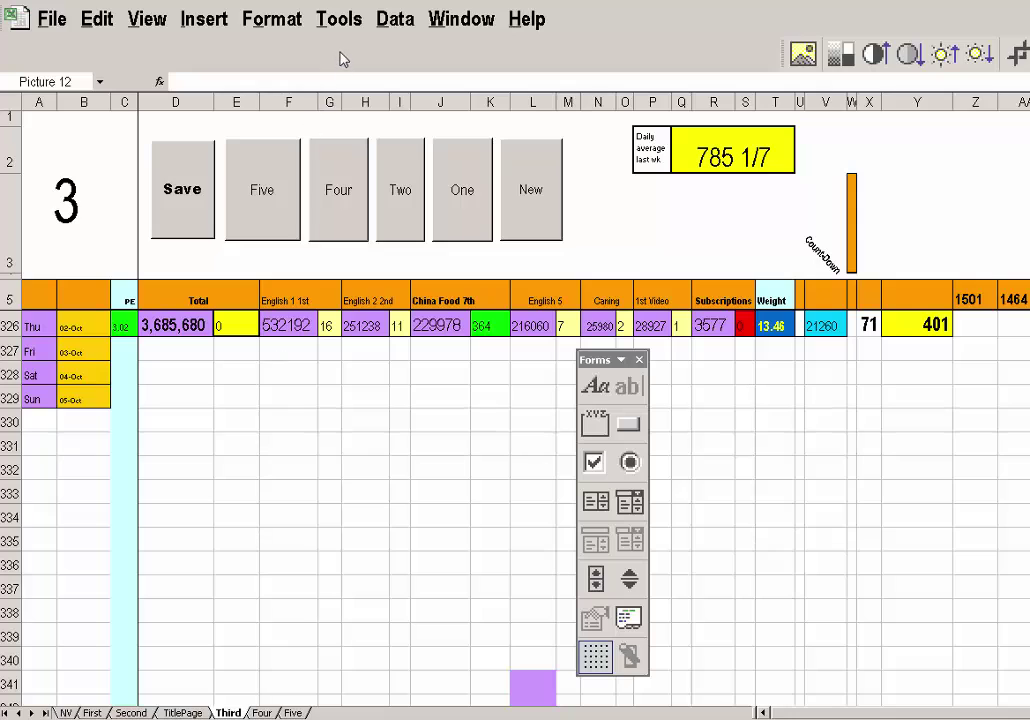
pyautogui.click(339, 19)
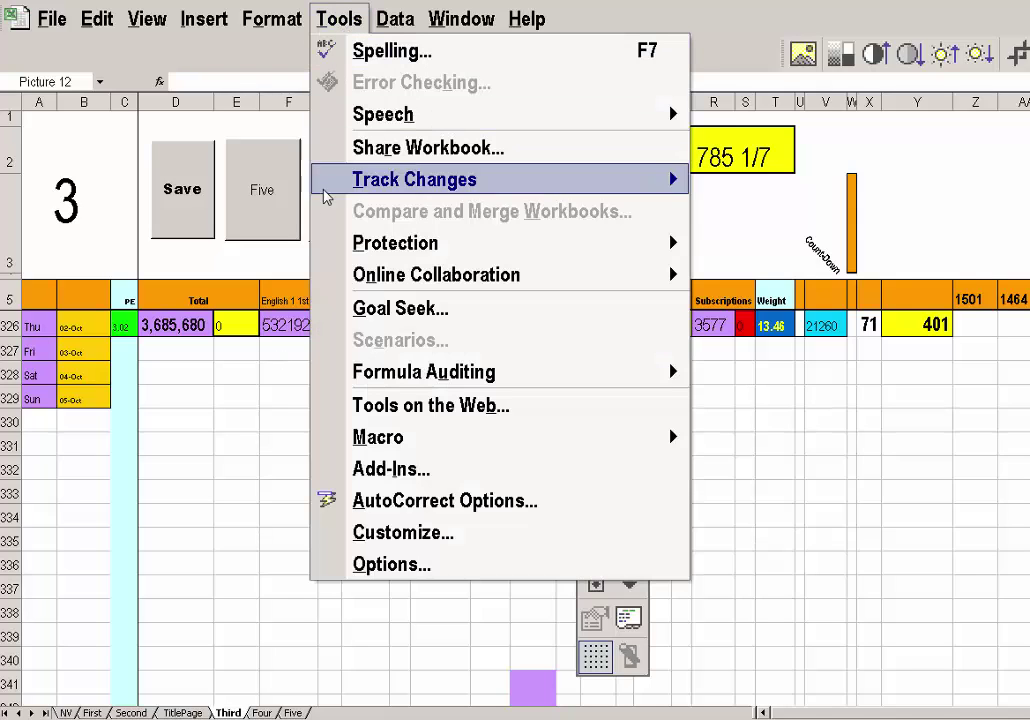
pyautogui.moveTo(356, 452)
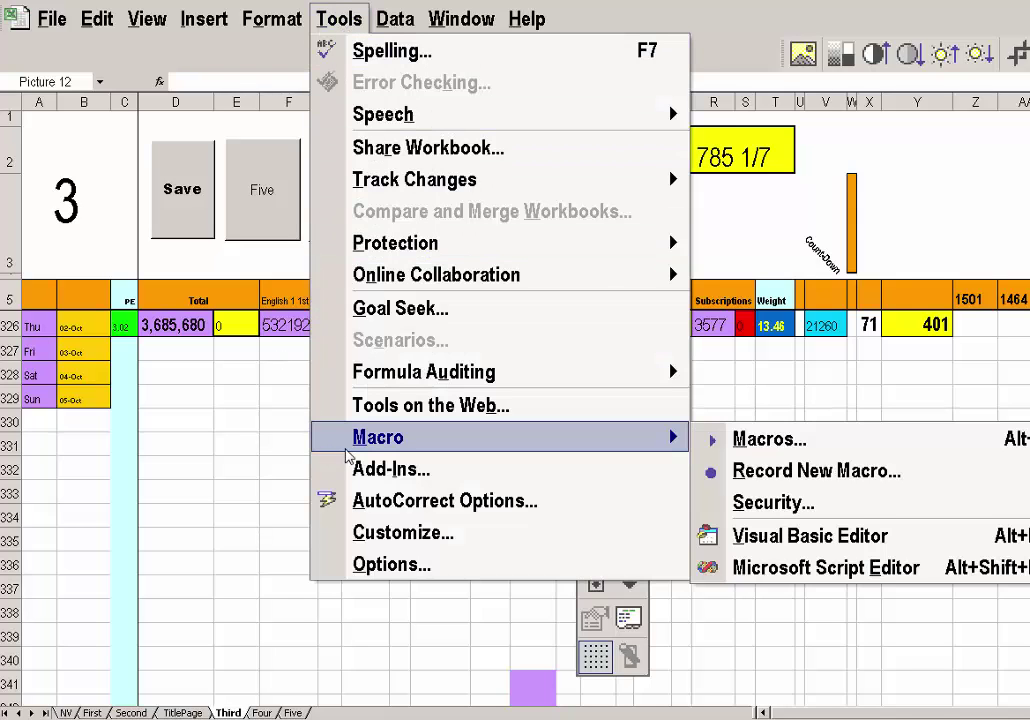
pyautogui.click(706, 472)
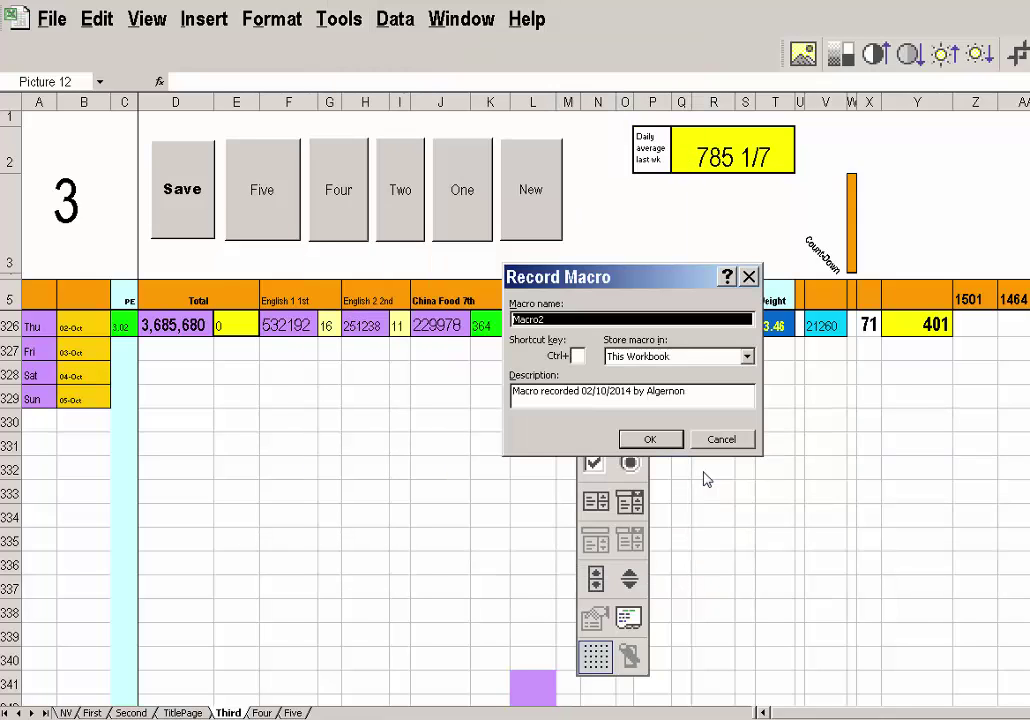
pyautogui.click(655, 440)
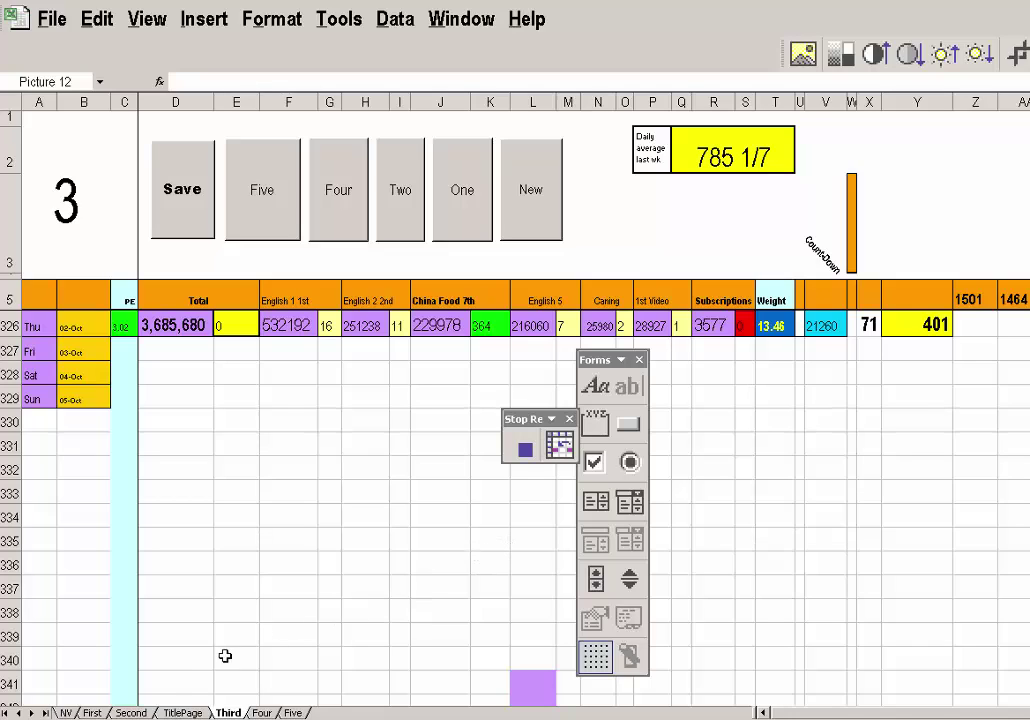
pyautogui.click(183, 712)
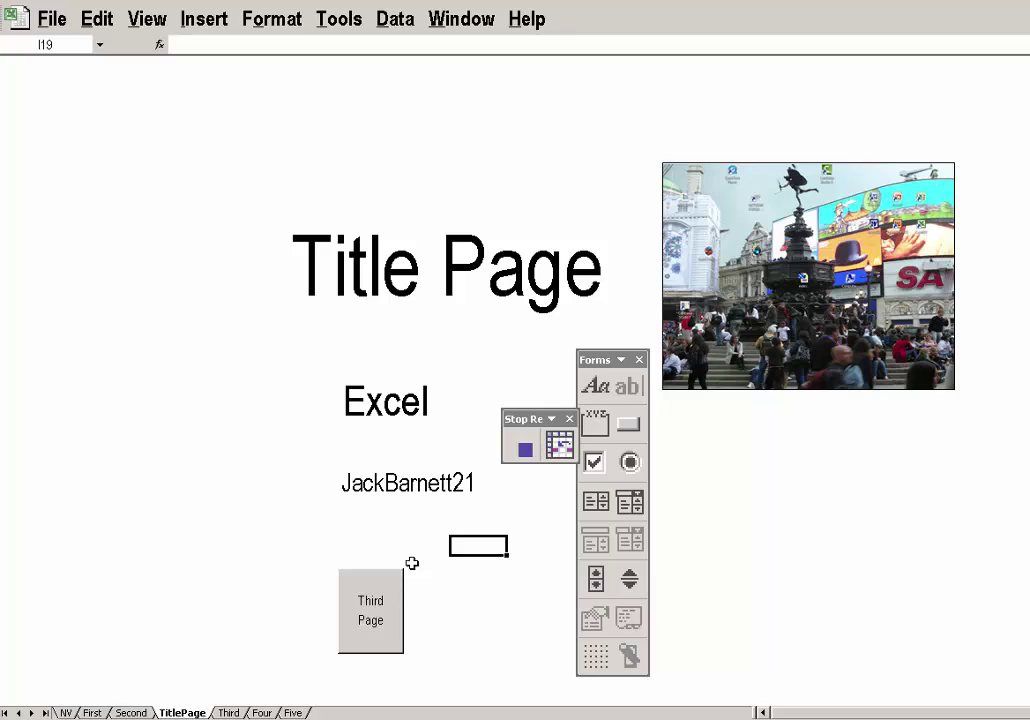
pyautogui.click(523, 449)
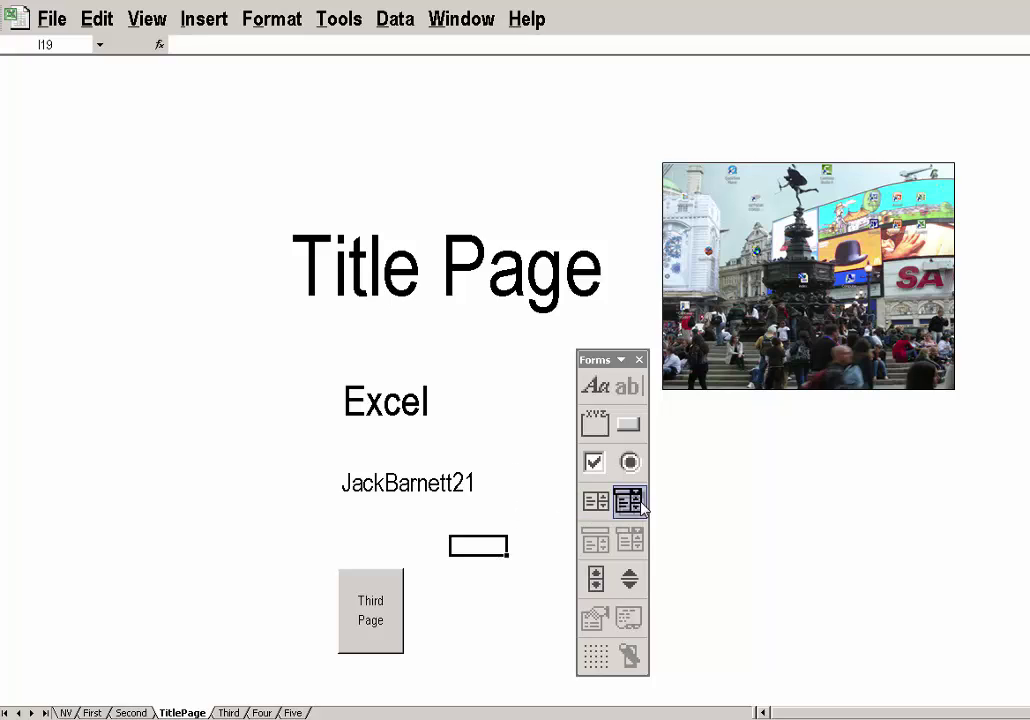
pyautogui.click(629, 426)
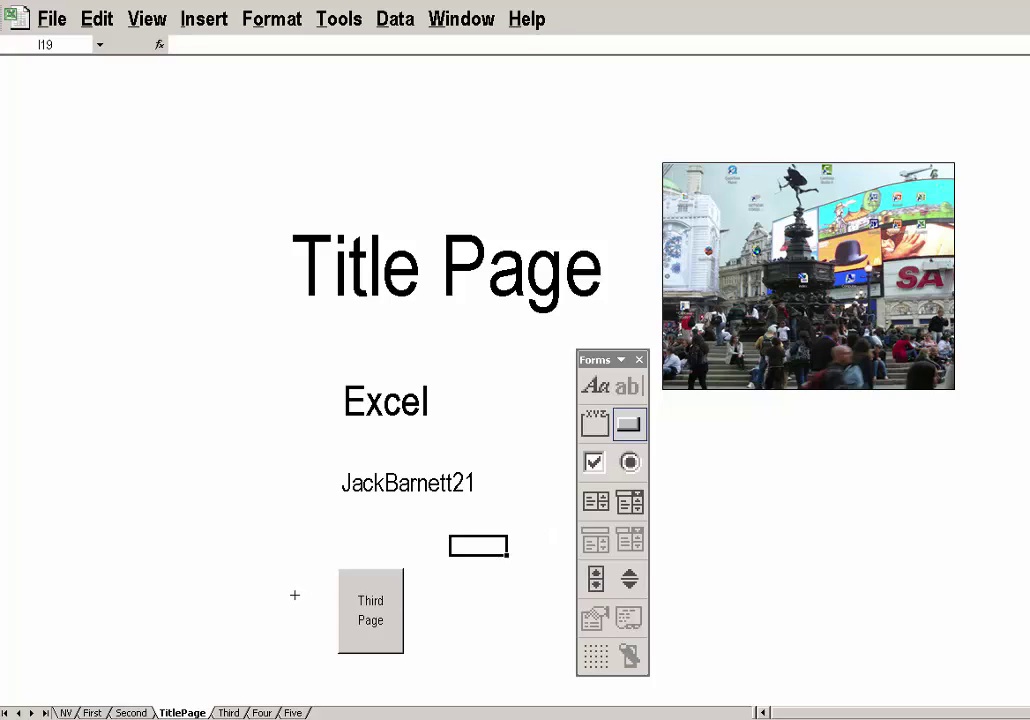
pyautogui.click(629, 426)
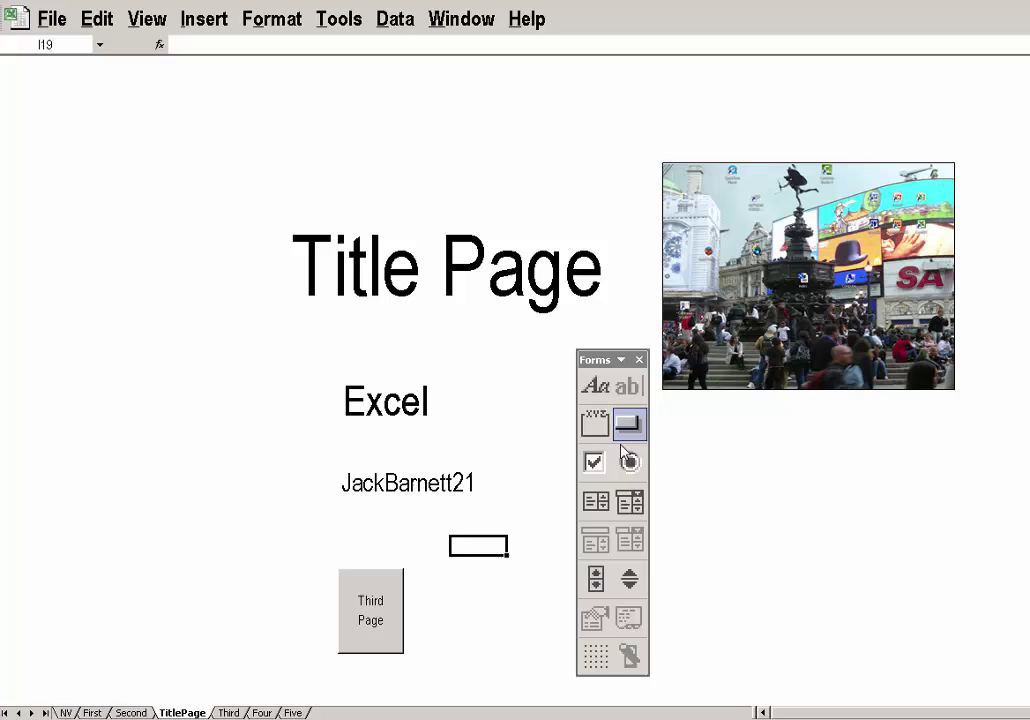
# Go to the Third sheet with the Third Page button and draw a form button in the header area over columns X and Y
pyautogui.click(390, 633)
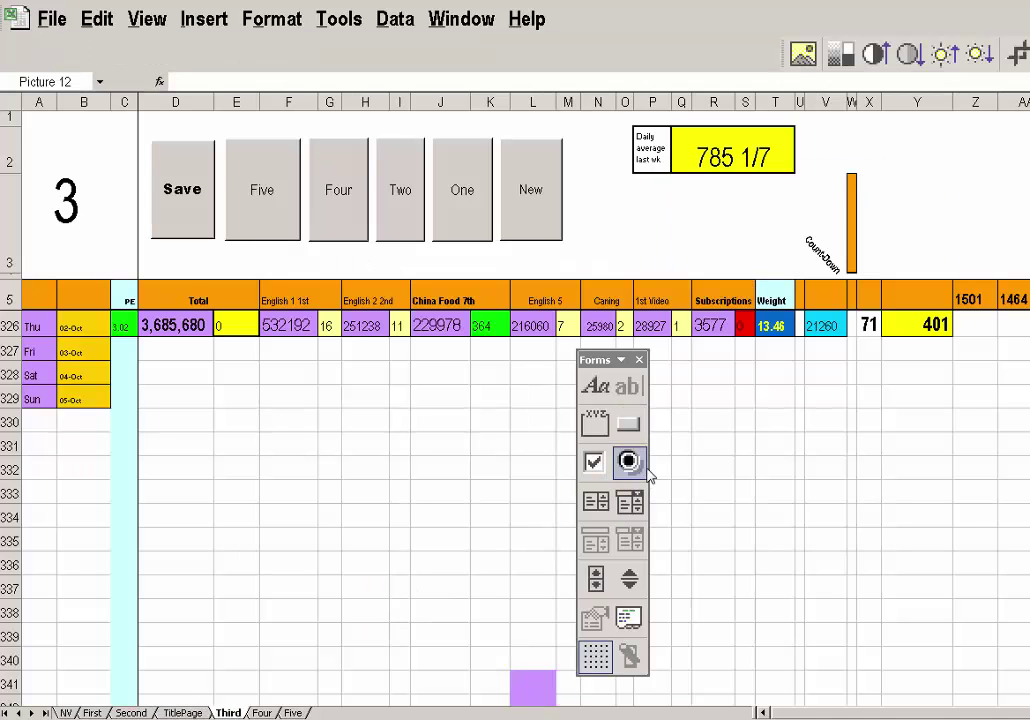
pyautogui.click(628, 424)
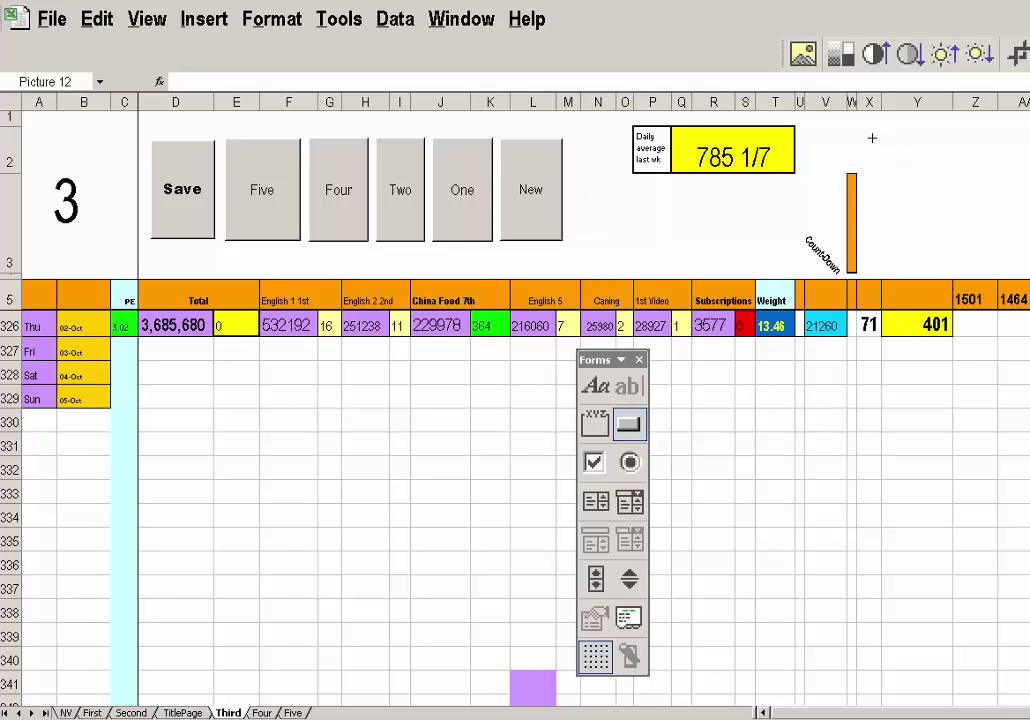
pyautogui.moveTo(871, 131)
pyautogui.mouseDown()
pyautogui.moveTo(871, 240)
pyautogui.moveTo(942, 245)
pyautogui.mouseUp()
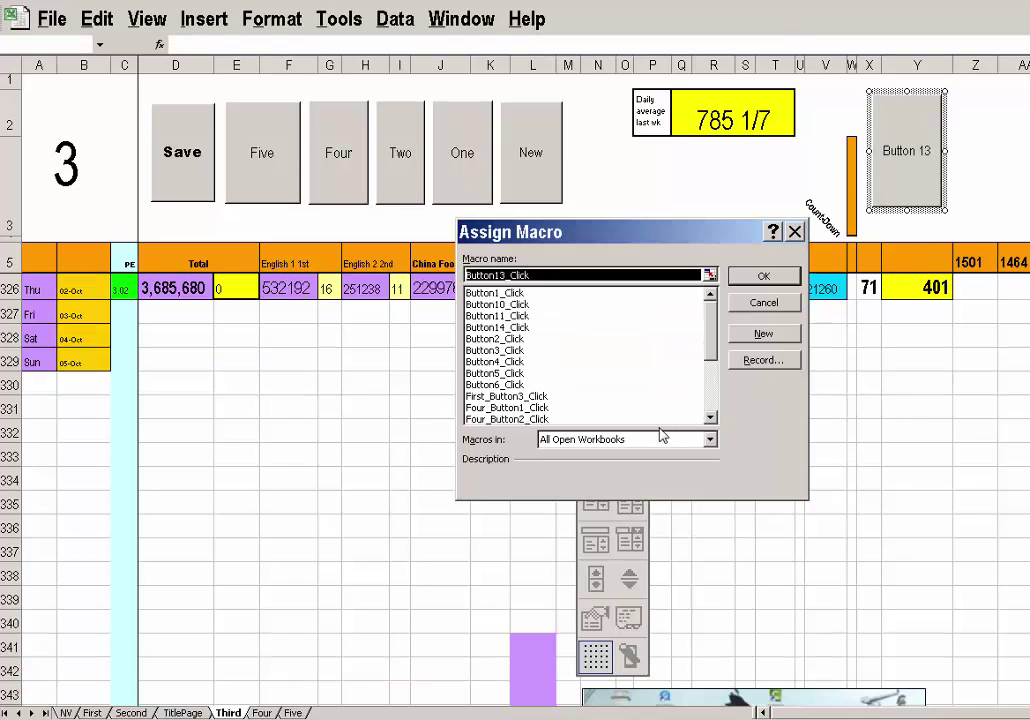
pyautogui.click(758, 280)
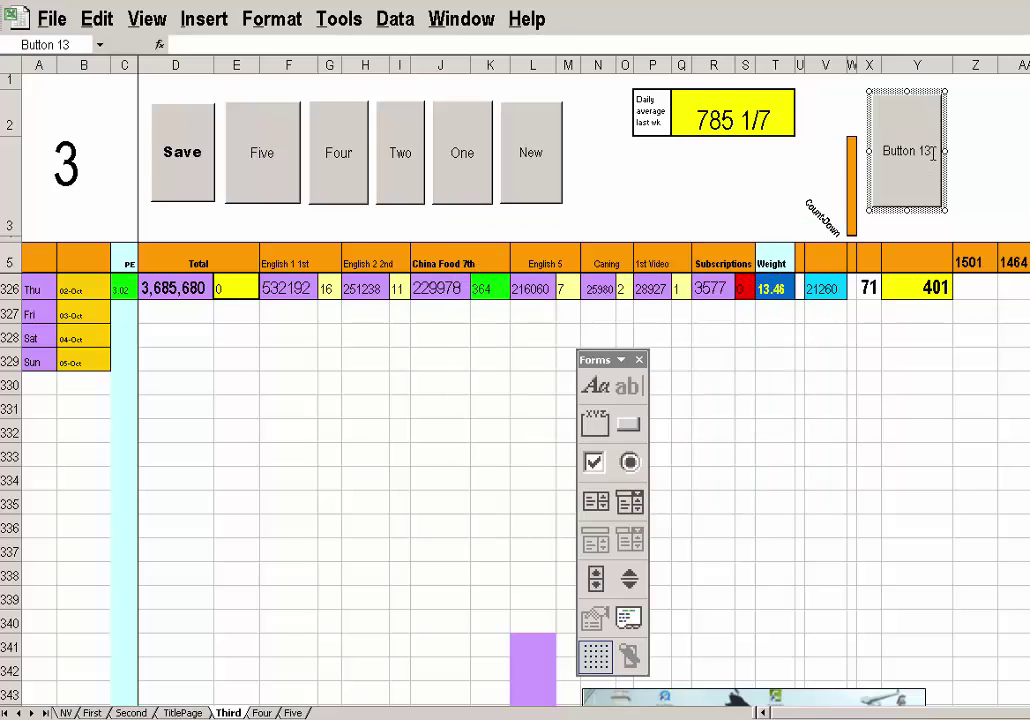
# Assign Macro2 to the new button on the Third sheet
pyautogui.moveTo(930, 151); pyautogui.dragTo(880, 151)
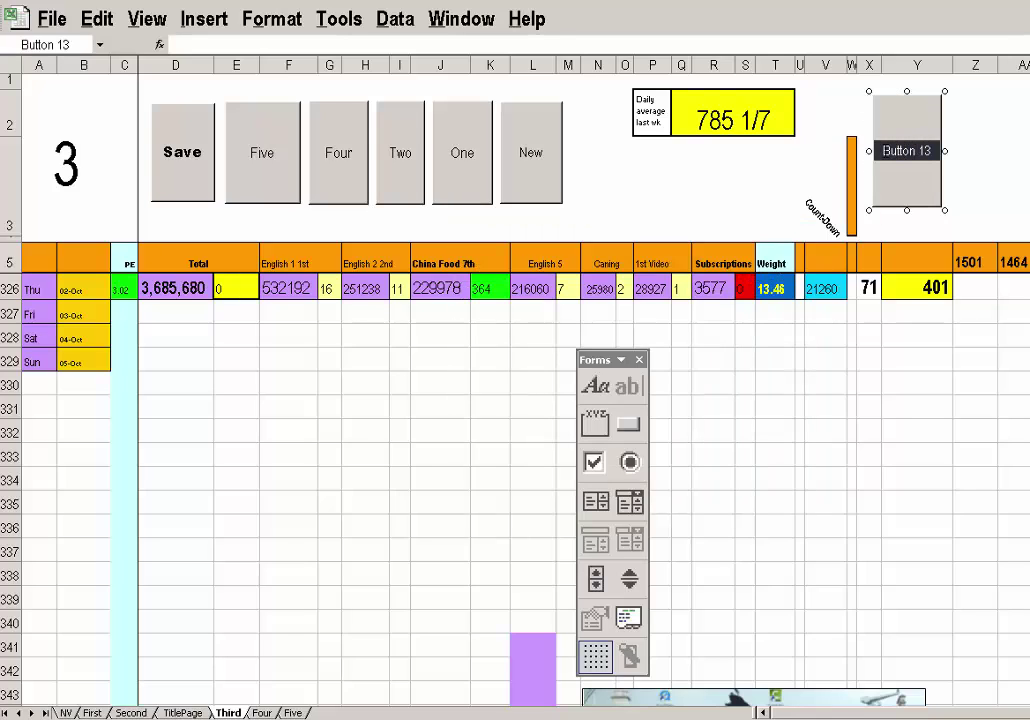
pyautogui.rightClick(893, 213)
pyautogui.rightClick(893, 213)
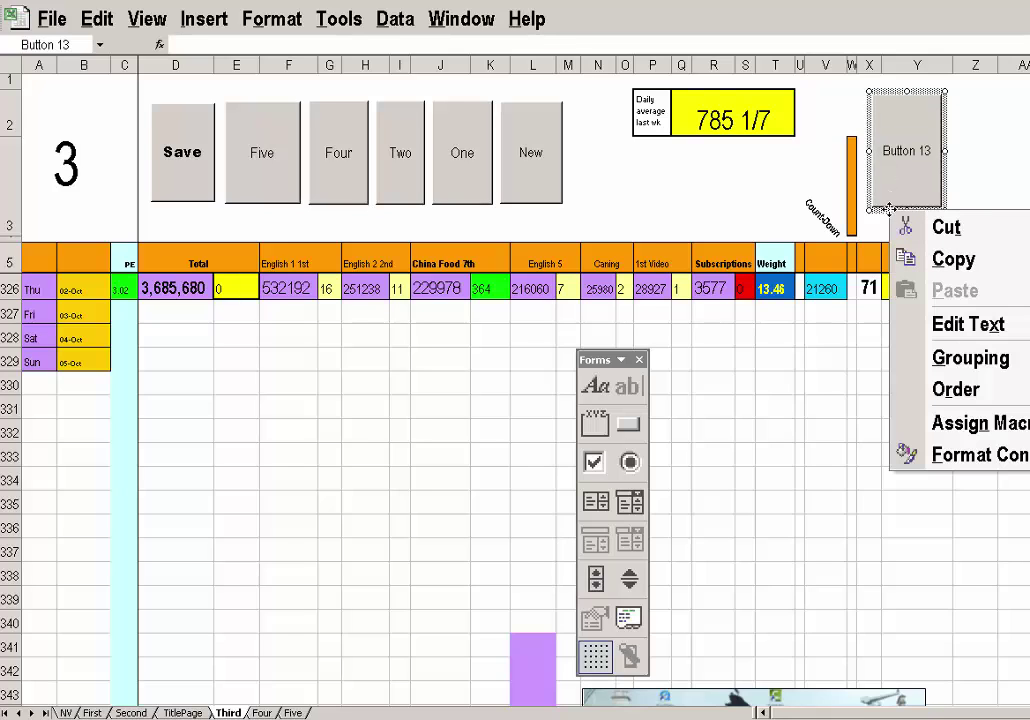
pyautogui.click(960, 424)
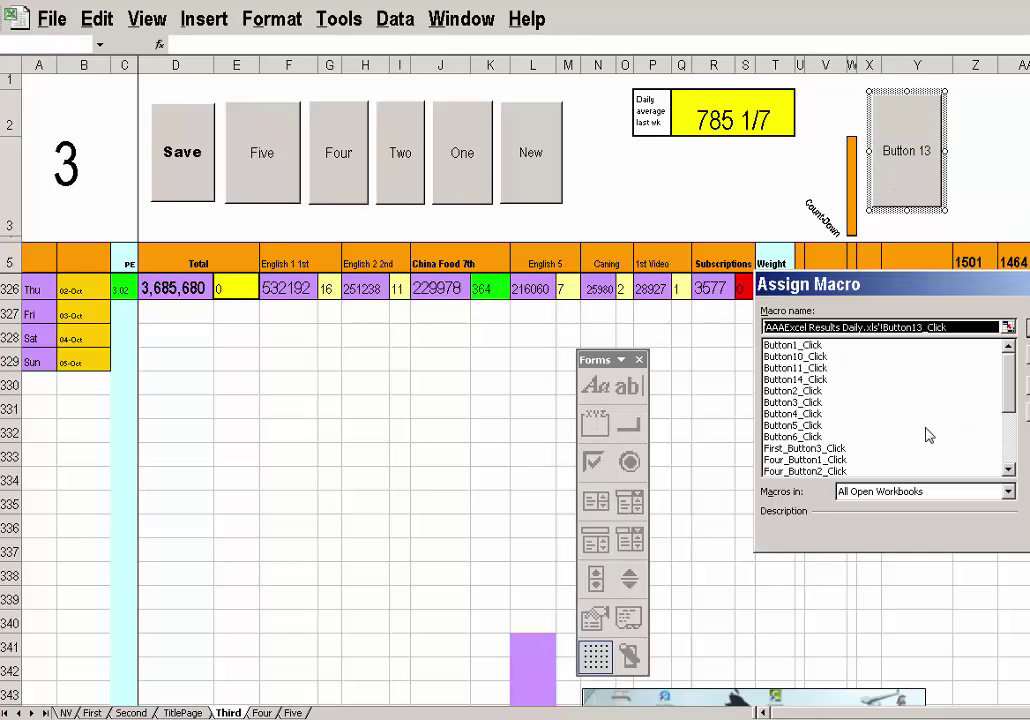
pyautogui.moveTo(1009, 390); pyautogui.dragTo(1009, 425)
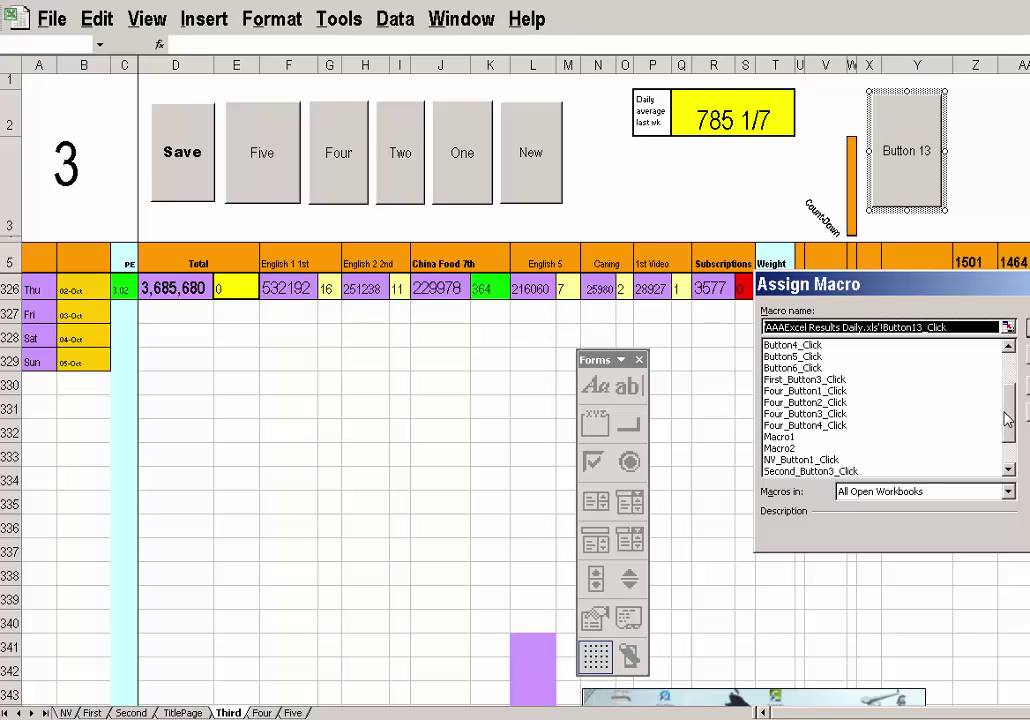
pyautogui.click(784, 449)
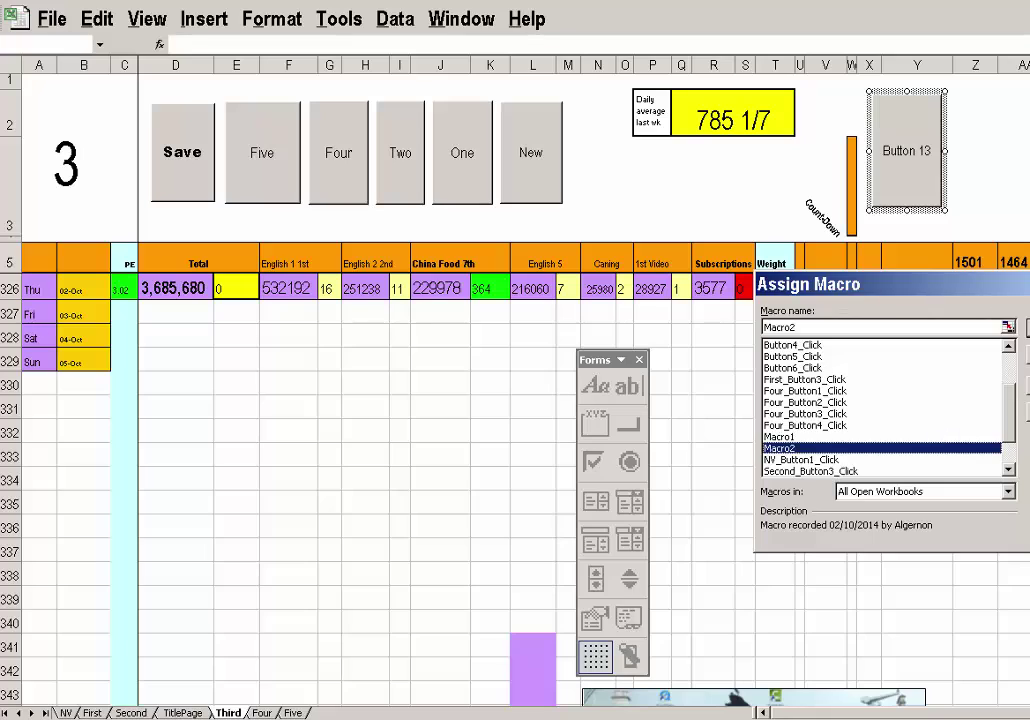
pyautogui.click(1027, 328)
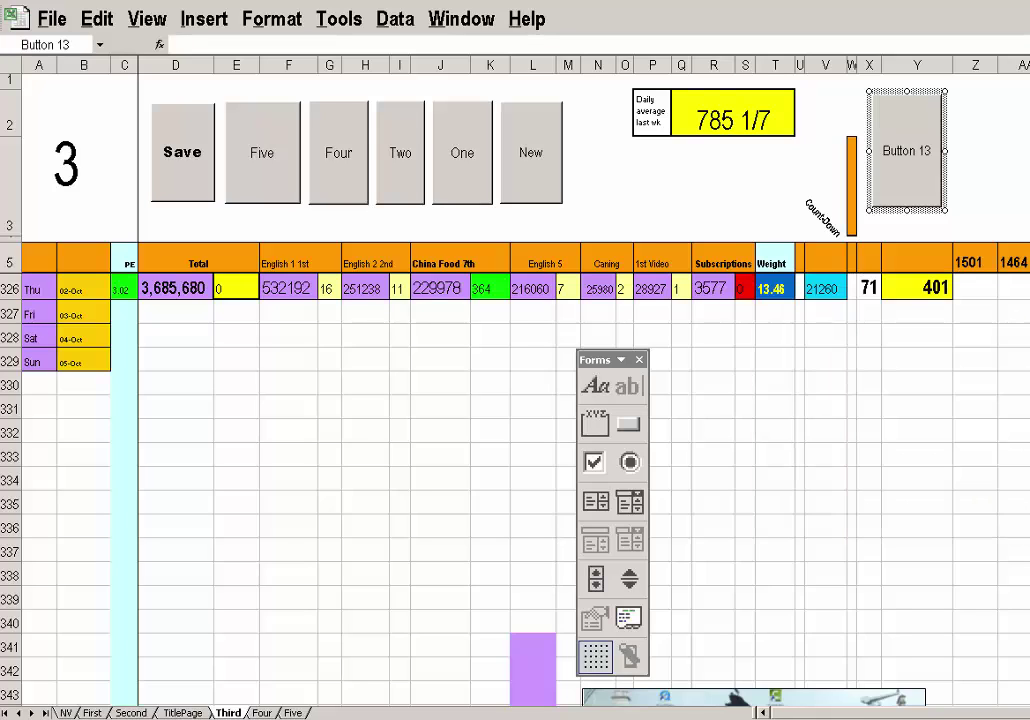
# Replace the new button's caption with "Title Page", with each word on its own line
pyautogui.click(930, 151)
pyautogui.moveTo(930, 151); pyautogui.dragTo(883, 152)
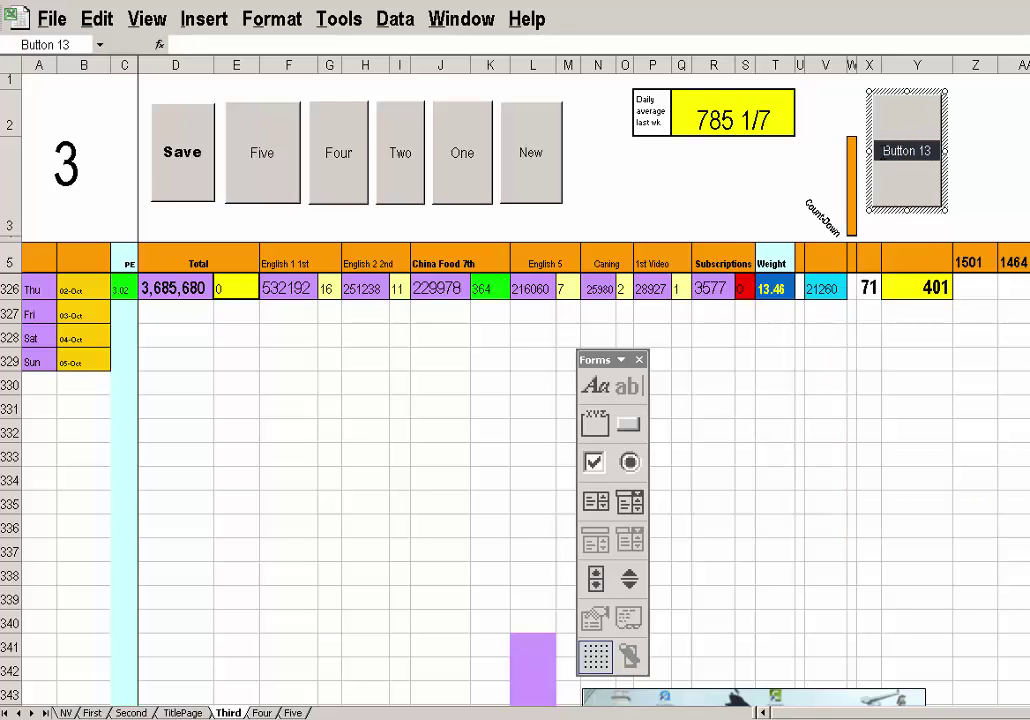
pyautogui.write('Title')
pyautogui.press('Return')
pyautogui.write('Page')
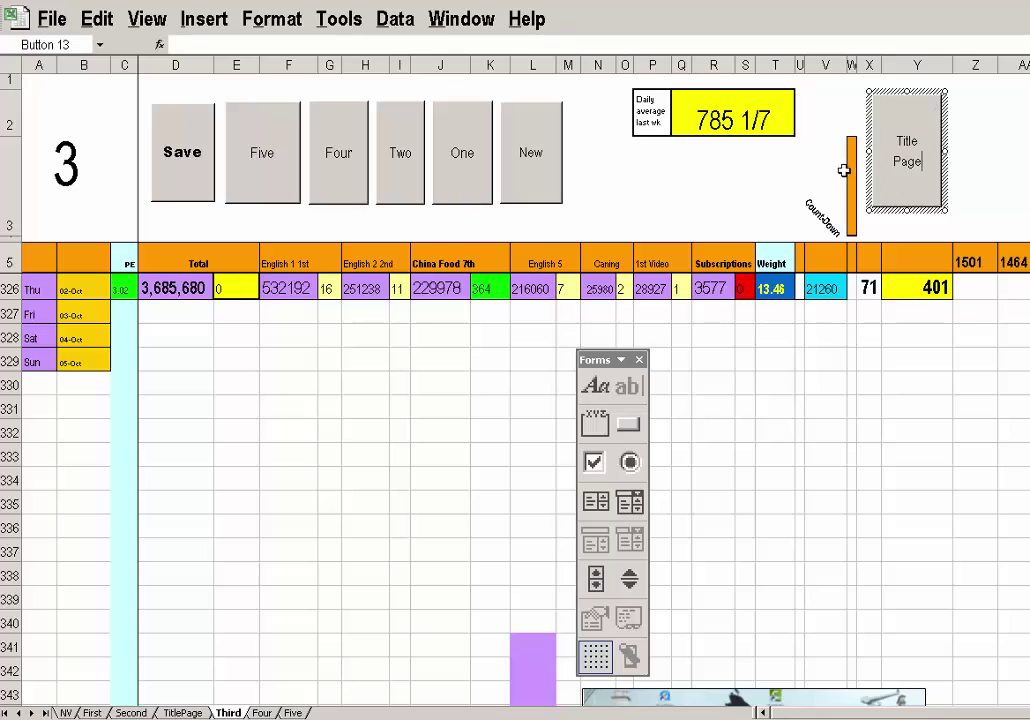
pyautogui.click(844, 174)
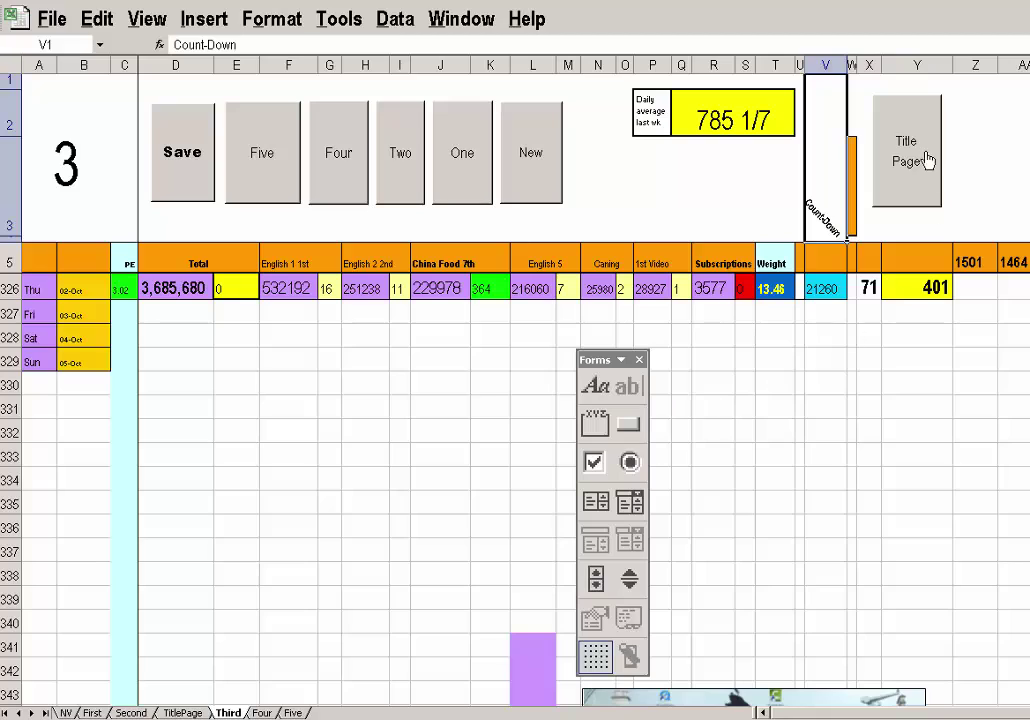
# Check which macro is assigned to the Title Page button and test the button by returning to the title page
pyautogui.rightClick(911, 208)
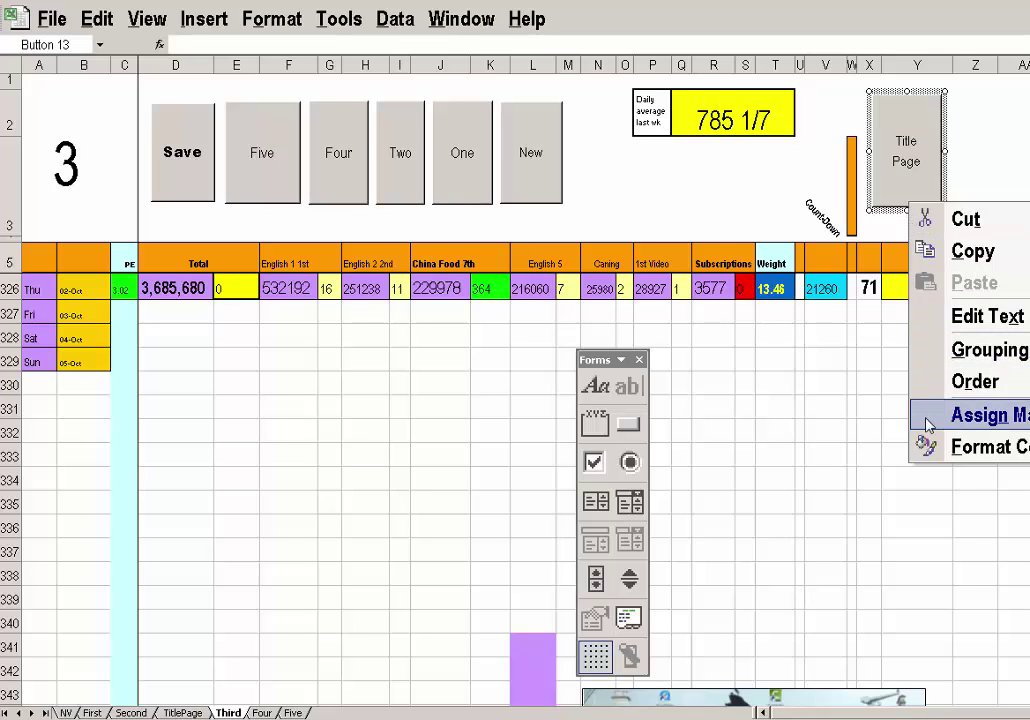
pyautogui.click(928, 424)
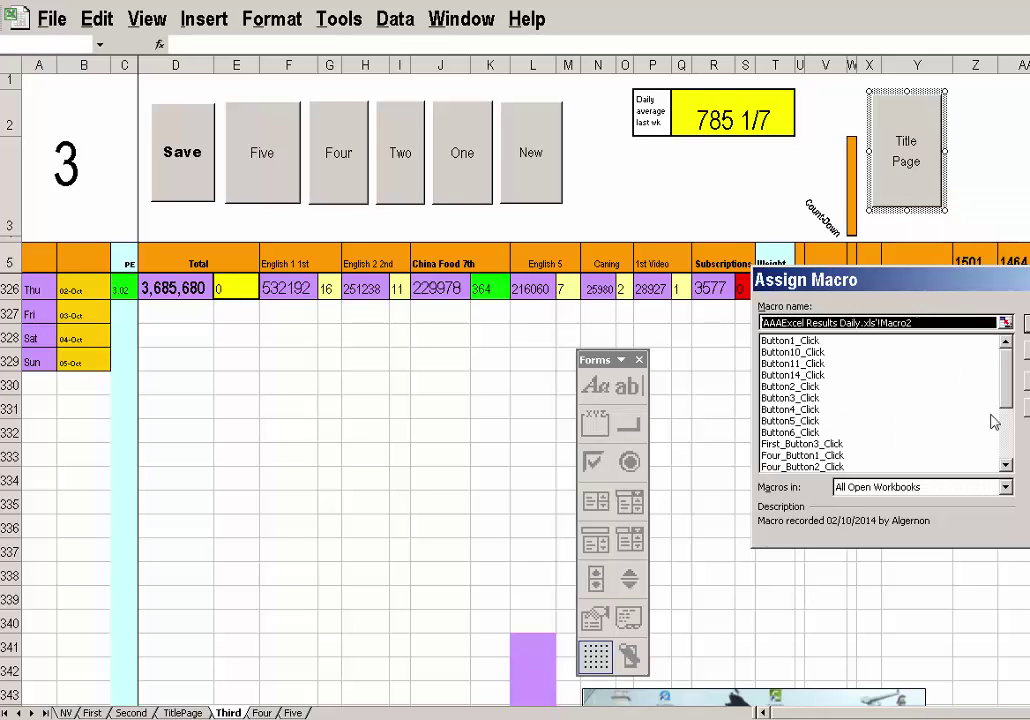
pyautogui.scroll(-3, 1008, 380)
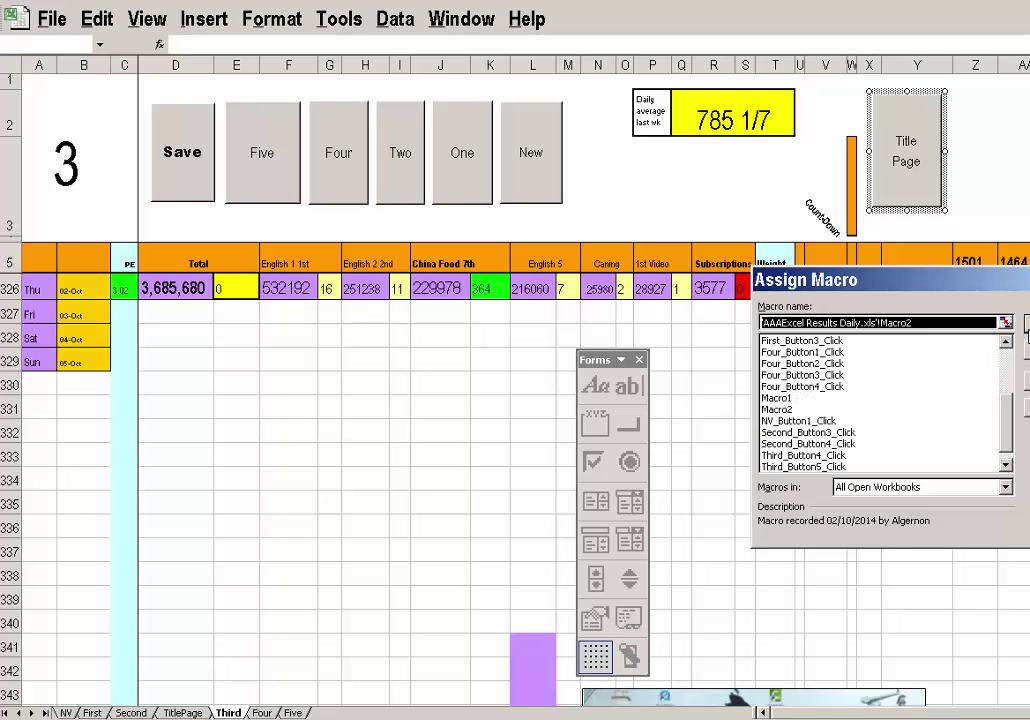
pyautogui.click(1026, 322)
pyautogui.click(975, 222)
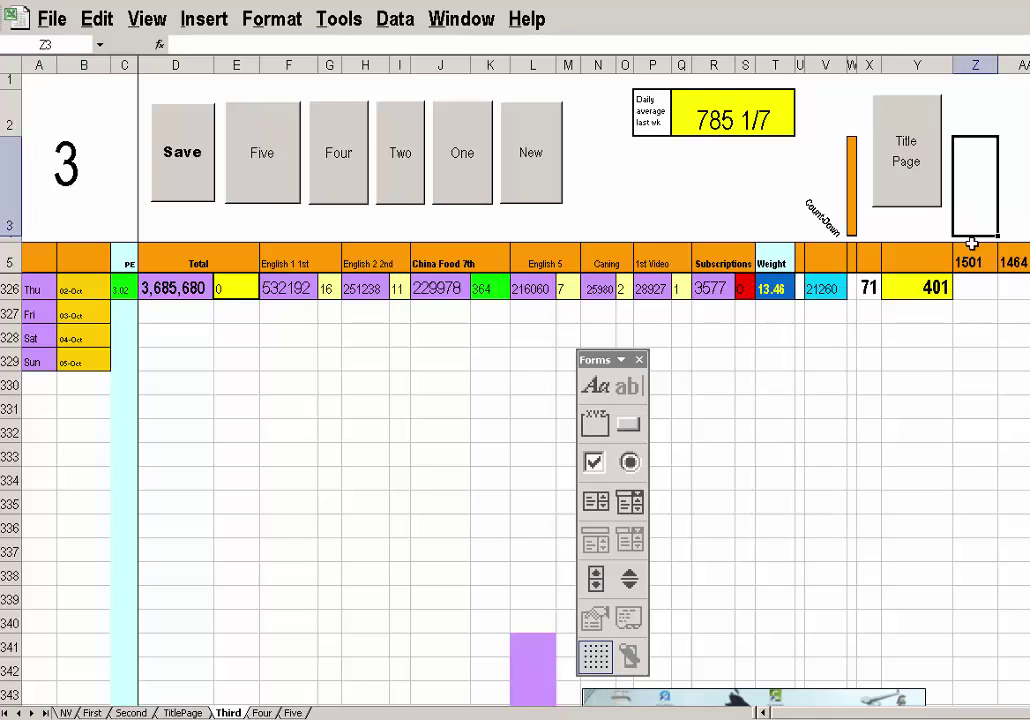
pyautogui.click(914, 206)
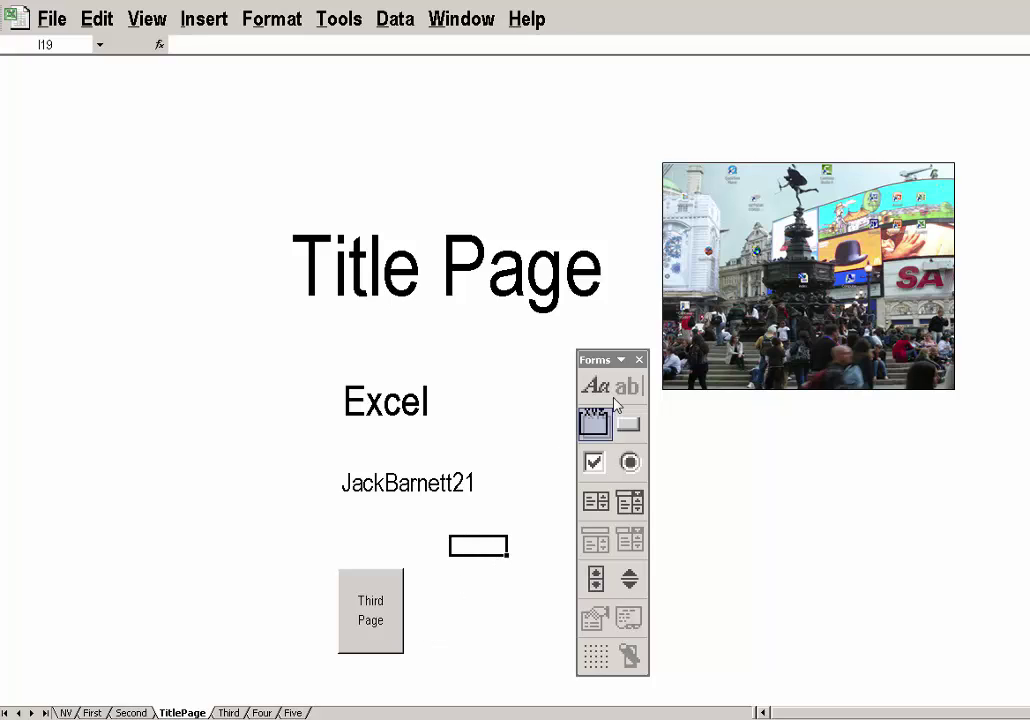
# Close the Forms toolbar and turn off the display of sheet tabs in the window options
pyautogui.click(640, 360)
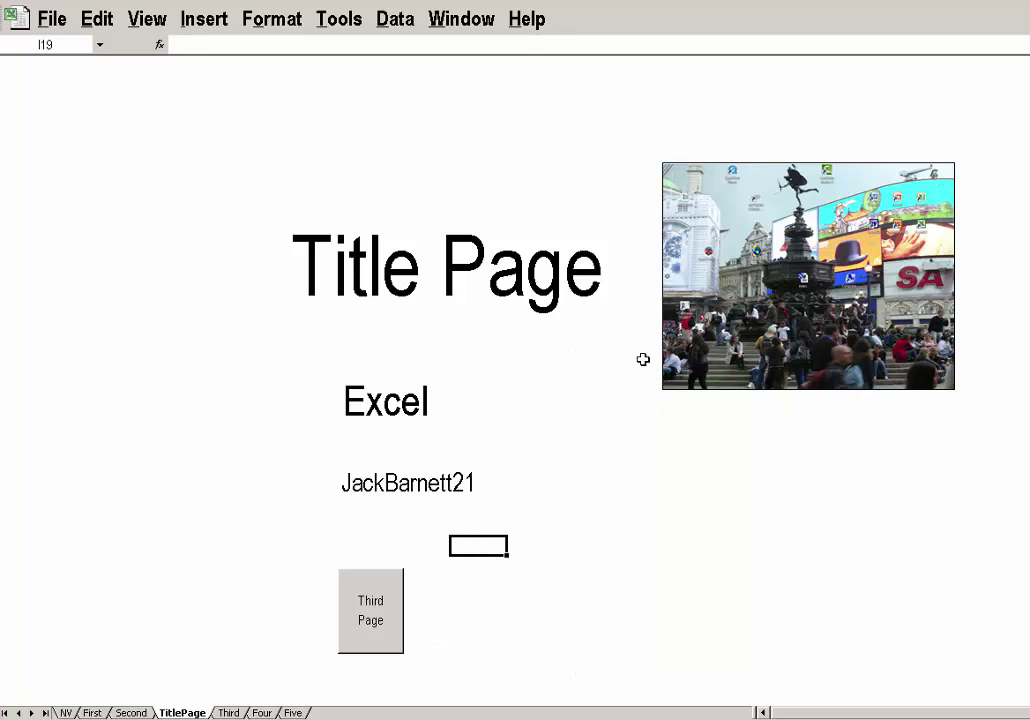
pyautogui.click(355, 22)
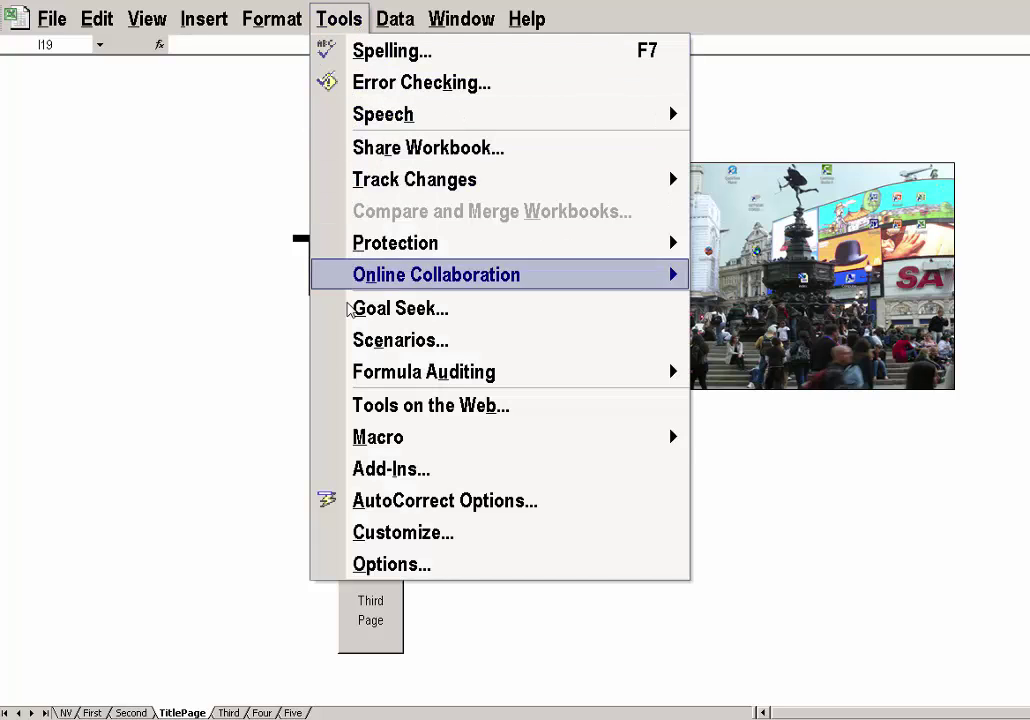
pyautogui.click(345, 573)
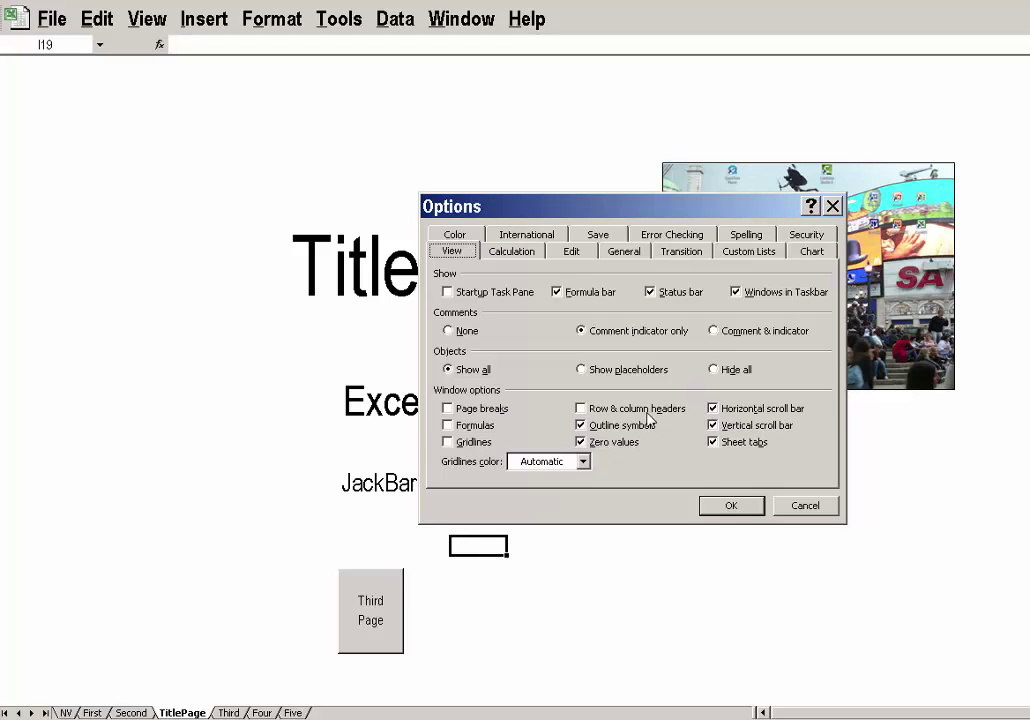
pyautogui.click(713, 442)
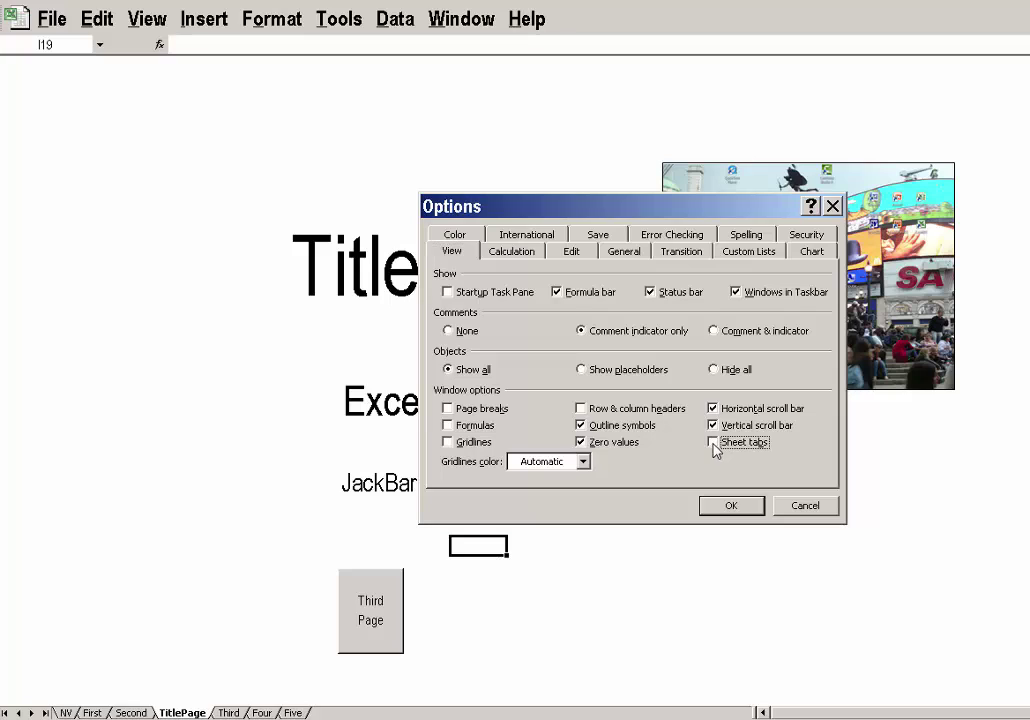
pyautogui.click(727, 506)
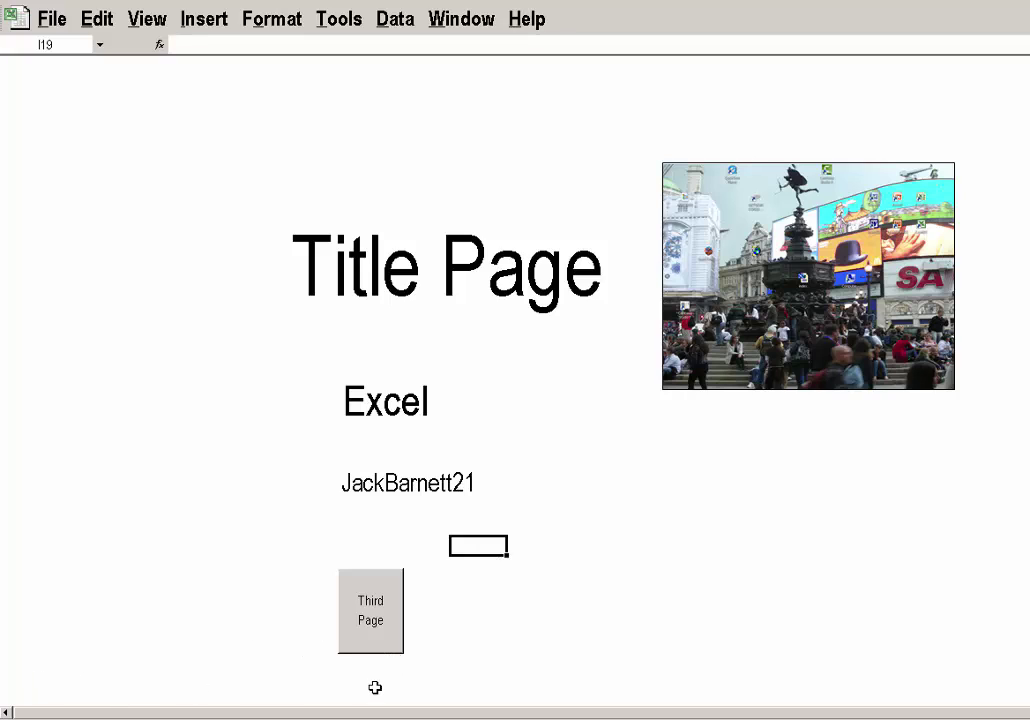
# Try the Third Page button on the title page and select the empty cell H21 beside it
pyautogui.click(379, 634)
pyautogui.click(589, 624)
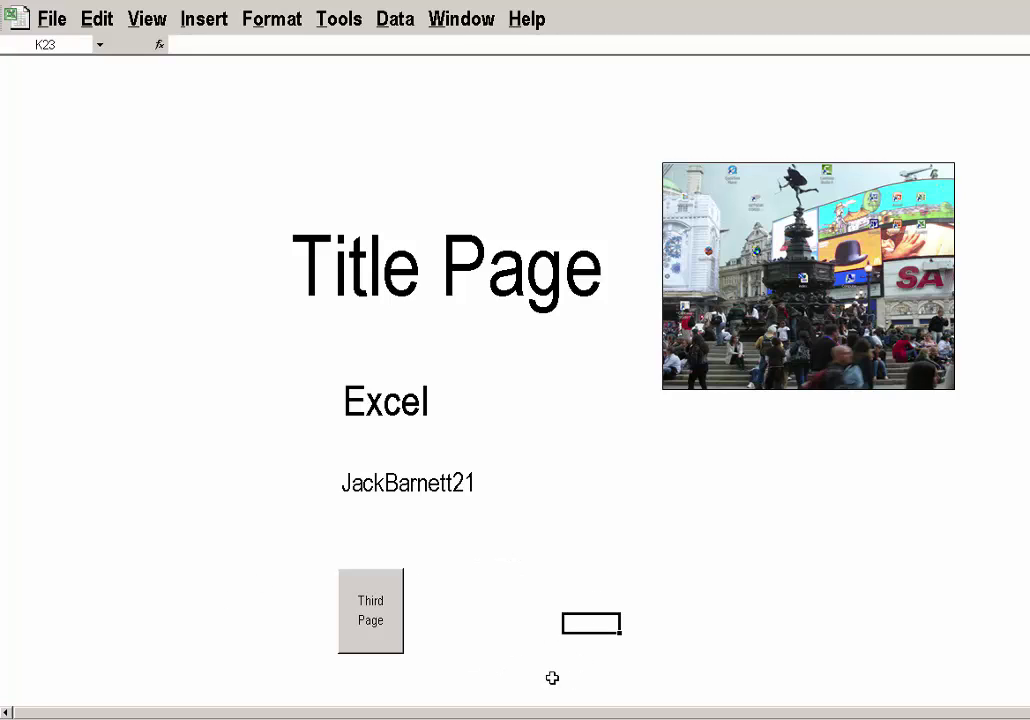
pyautogui.click(384, 664)
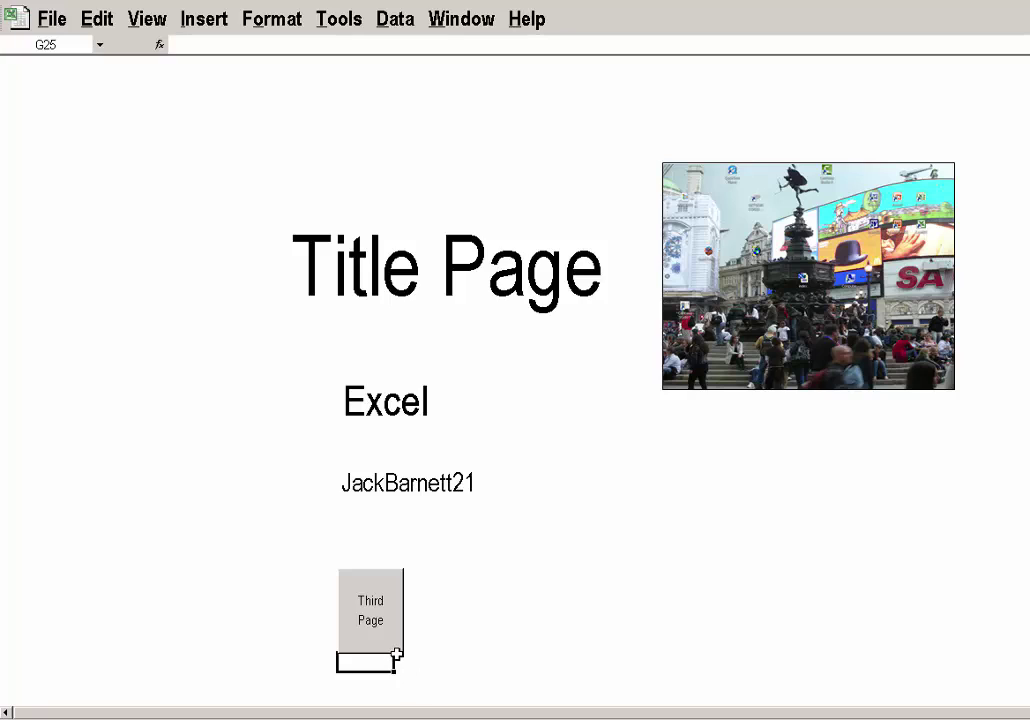
pyautogui.rightClick(405, 594)
pyautogui.click(415, 590)
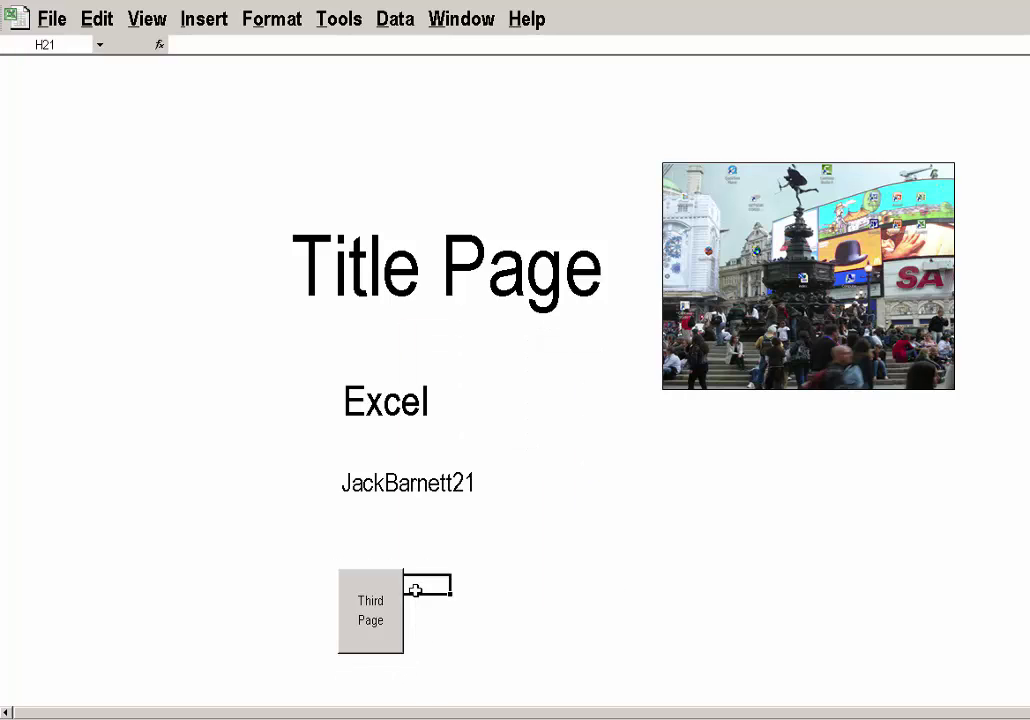